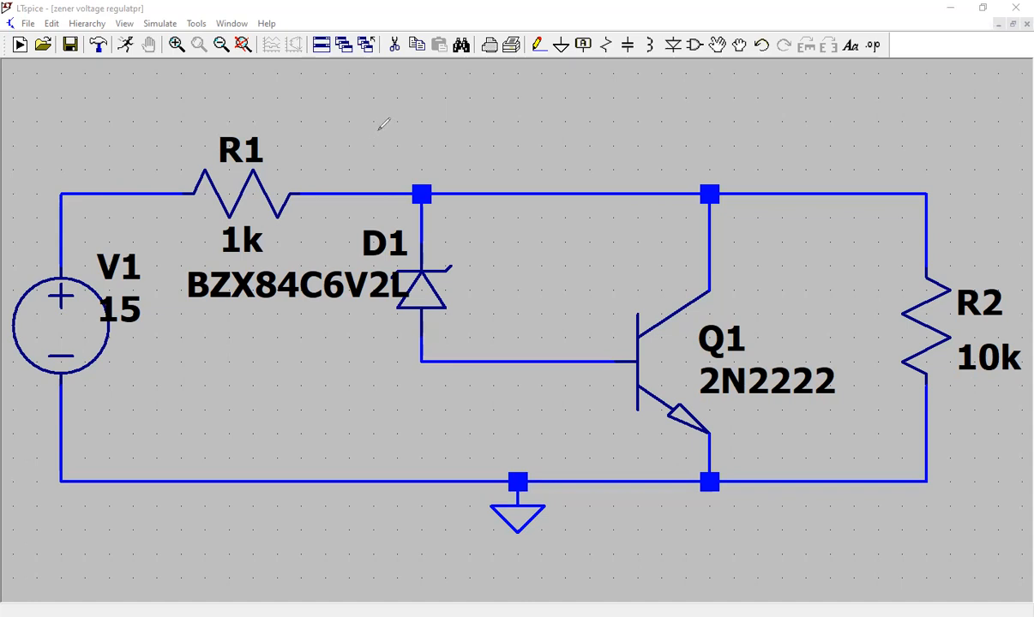
# Handwrite the equation Vo = Vz + VBE above the circuit and mark Vo with plus and minus signs beside R2.
pyautogui.moveTo(720, 133); pyautogui.dragTo(737, 135)
pyautogui.moveTo(736, 141); pyautogui.dragTo(761, 139)
pyautogui.moveTo(749, 146)
pyautogui.mouseDown()
pyautogui.moveTo(778, 133)
pyautogui.moveTo(853, 139)
pyautogui.moveTo(855, 152)
pyautogui.mouseUp()
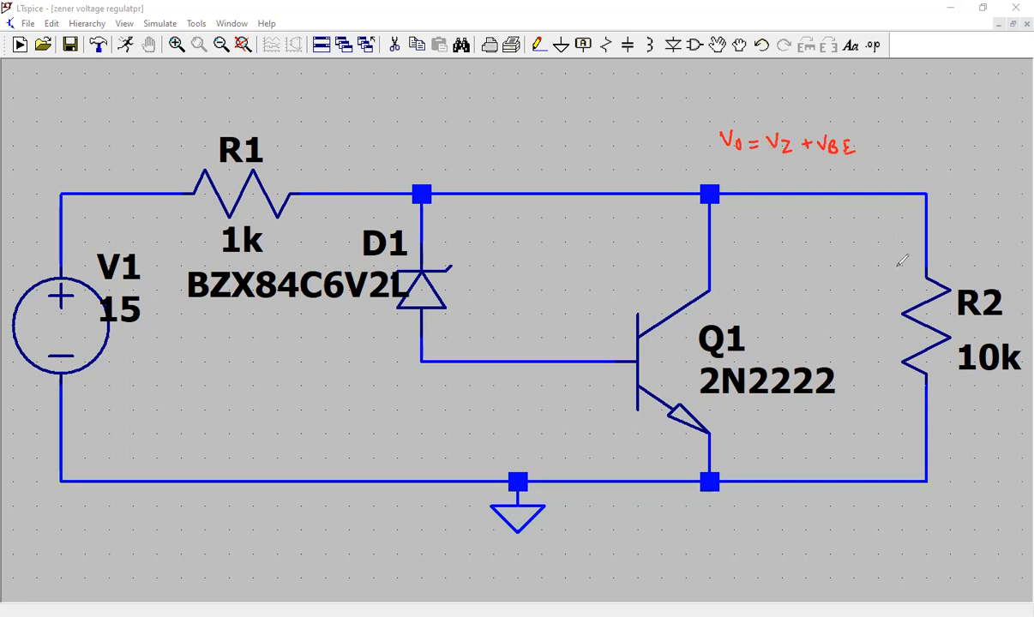
pyautogui.moveTo(880, 284)
pyautogui.mouseDown()
pyautogui.moveTo(892, 281)
pyautogui.moveTo(886, 289)
pyautogui.mouseUp()
pyautogui.moveTo(881, 376); pyautogui.dragTo(892, 371)
pyautogui.moveTo(874, 327); pyautogui.dragTo(890, 334)
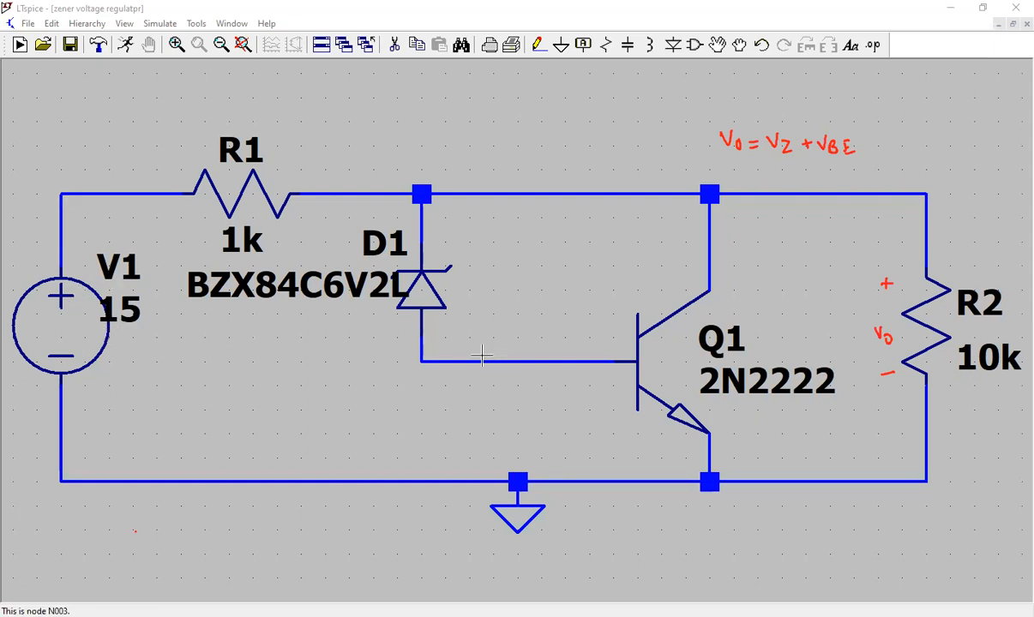
# Inspect the zener diode D1's breakdown voltage, manufacturer and part name in its properties.
pyautogui.rightClick(434, 300)
pyautogui.moveTo(587, 389); pyautogui.dragTo(547, 392)
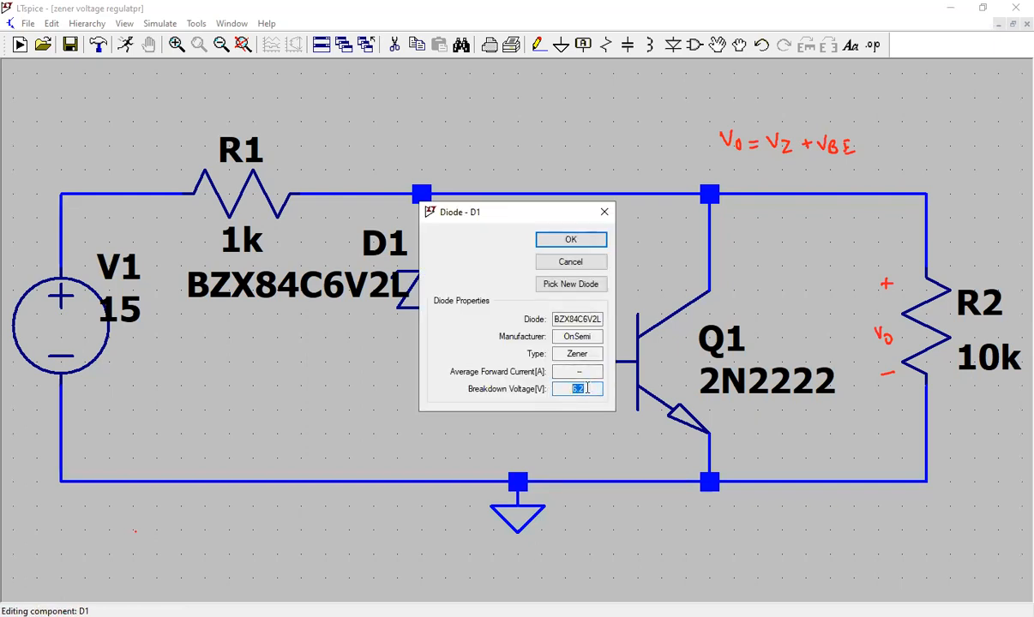
pyautogui.click(567, 338)
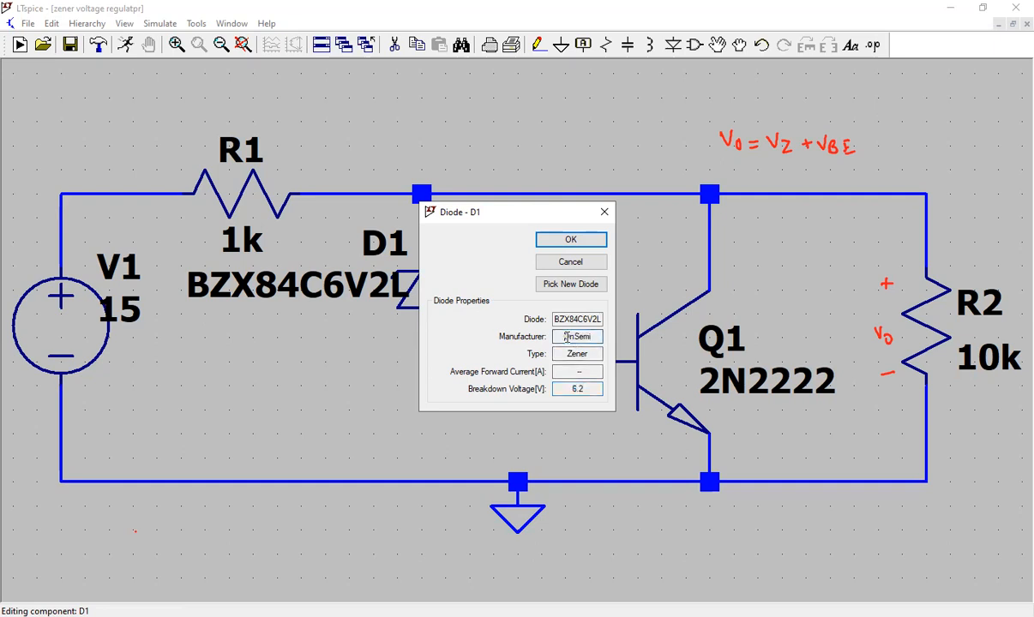
pyautogui.click(561, 319)
pyautogui.moveTo(554, 319); pyautogui.dragTo(589, 320)
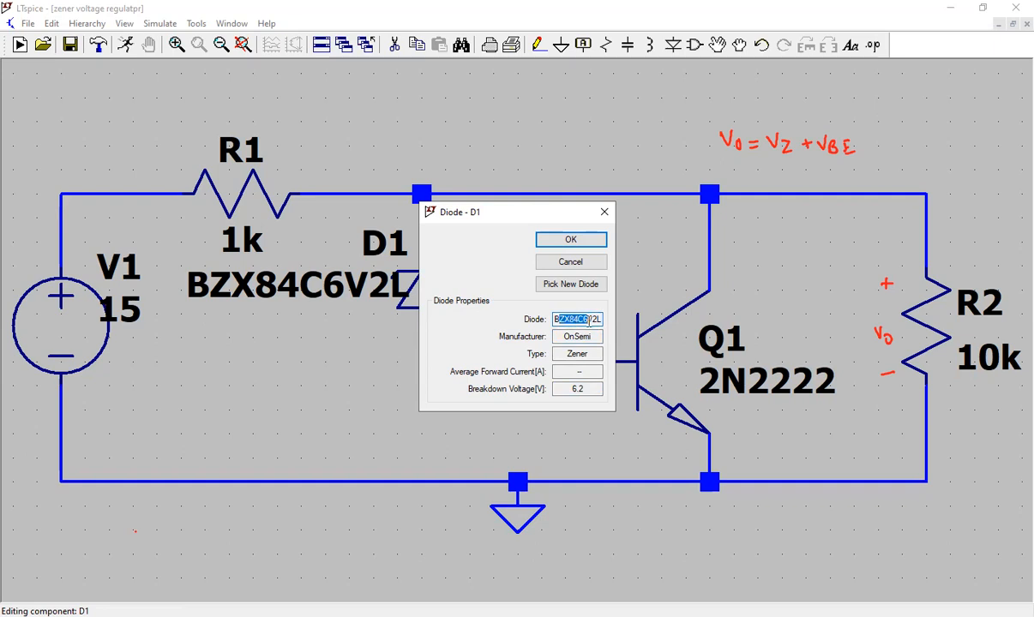
pyautogui.click(585, 243)
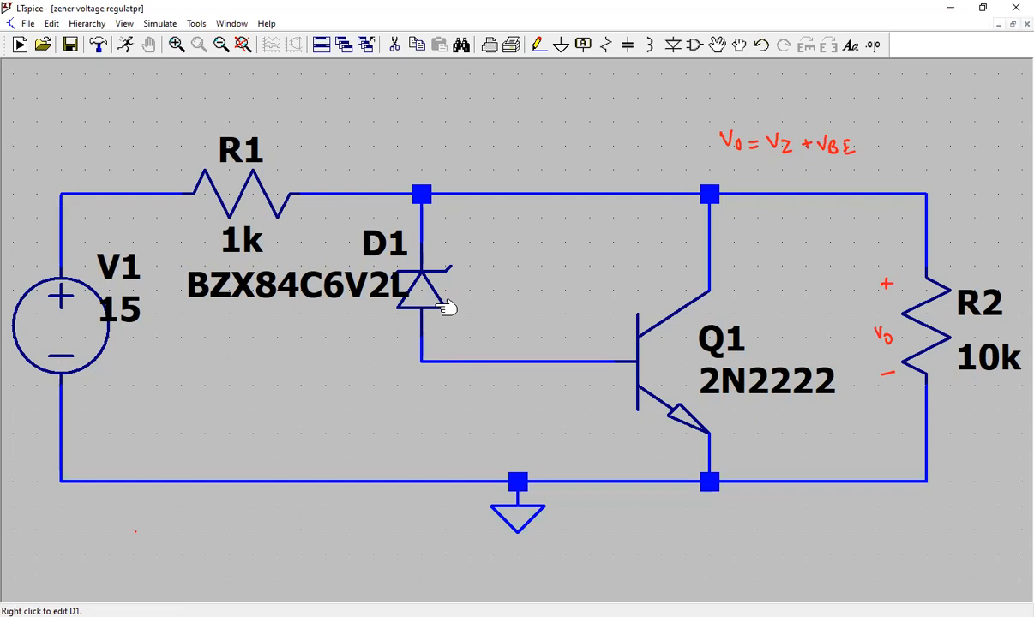
# Inspect transistor Q1's part name, manufacturer, polarity, Vceo and collector current in its properties.
pyautogui.rightClick(685, 360)
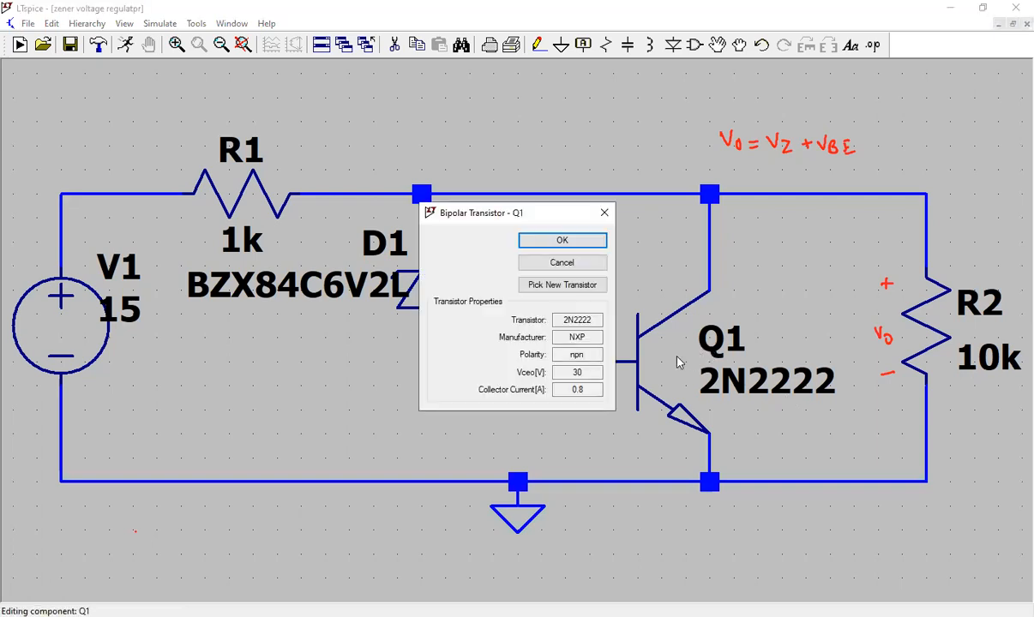
pyautogui.moveTo(598, 321); pyautogui.dragTo(561, 322)
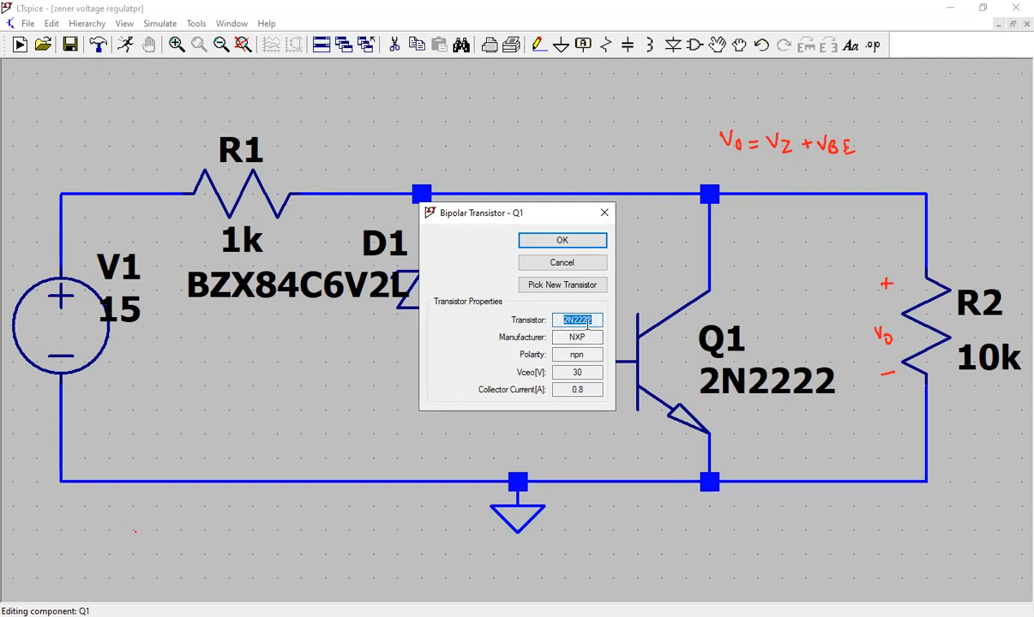
pyautogui.moveTo(586, 337); pyautogui.dragTo(569, 357)
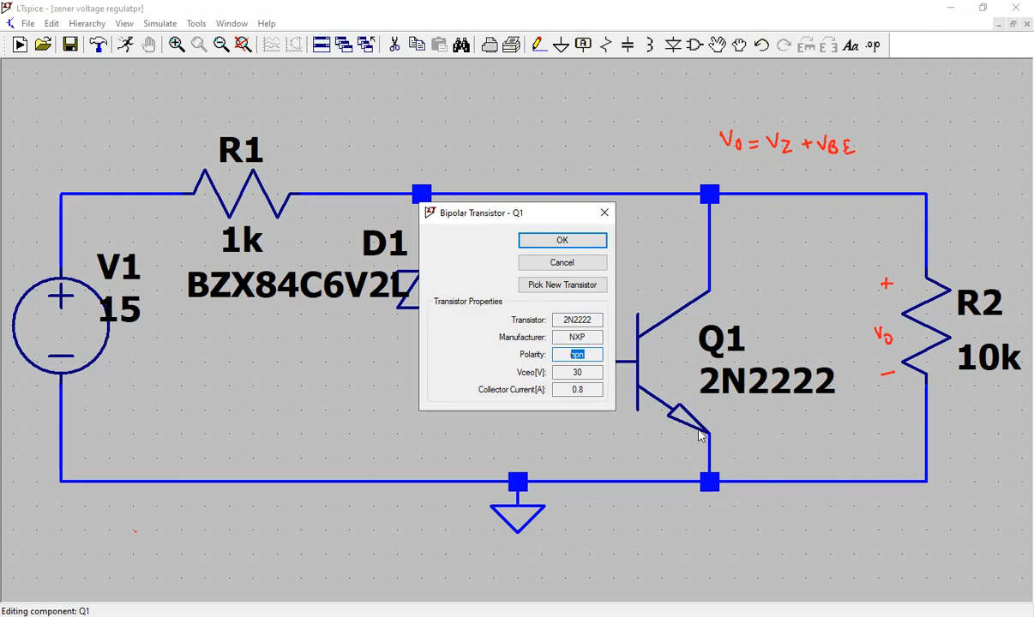
pyautogui.press('Tab')
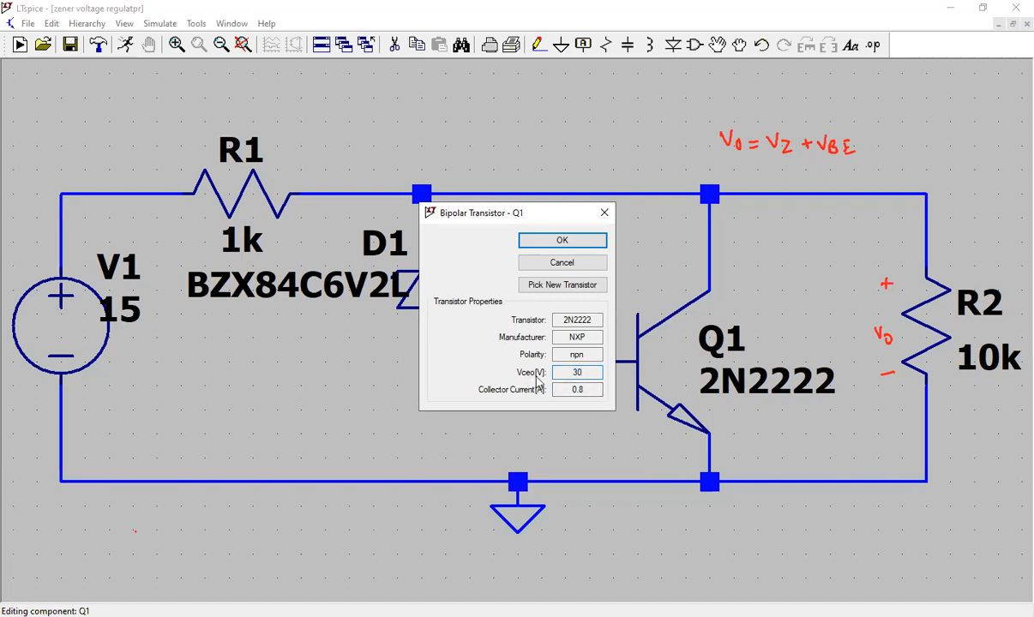
pyautogui.moveTo(588, 372); pyautogui.dragTo(568, 372)
pyautogui.click(592, 388)
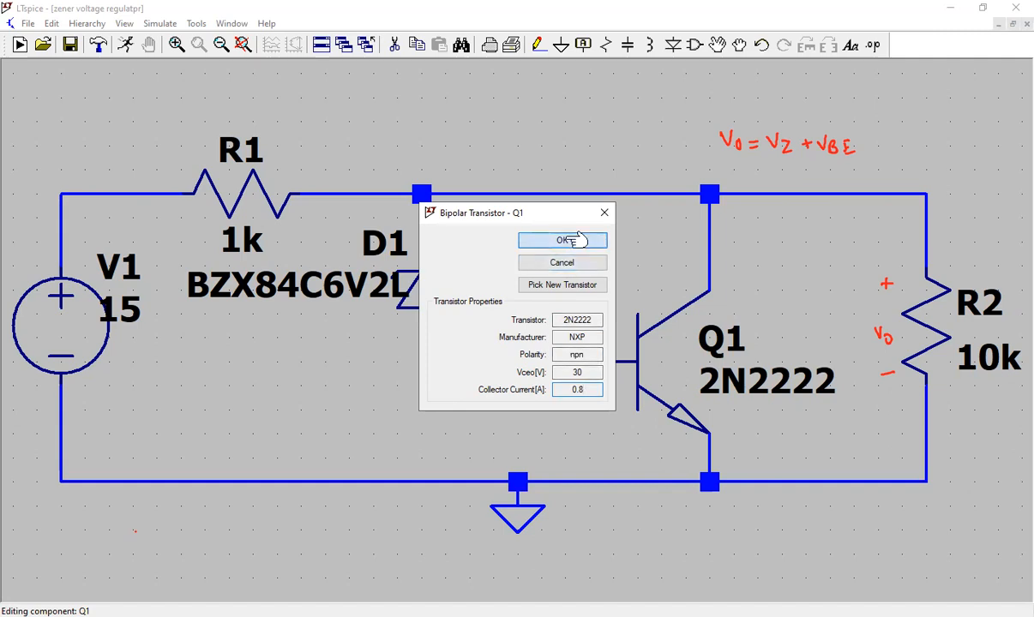
pyautogui.press('Return')
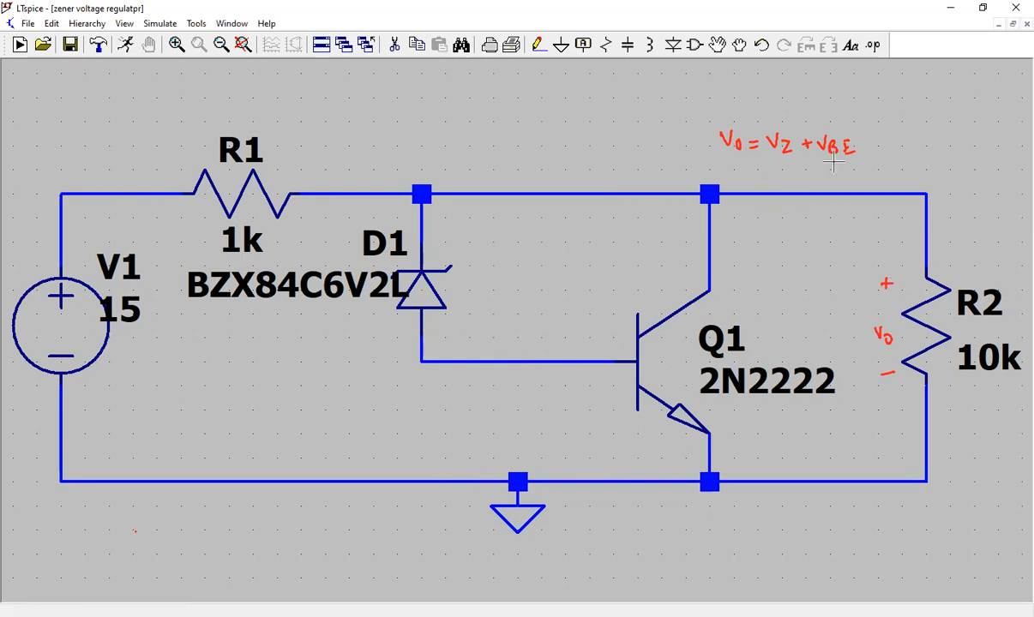
# Recheck the zener diode D1's properties and highlight the net at the upper end of R2.
pyautogui.rightClick(424, 274)
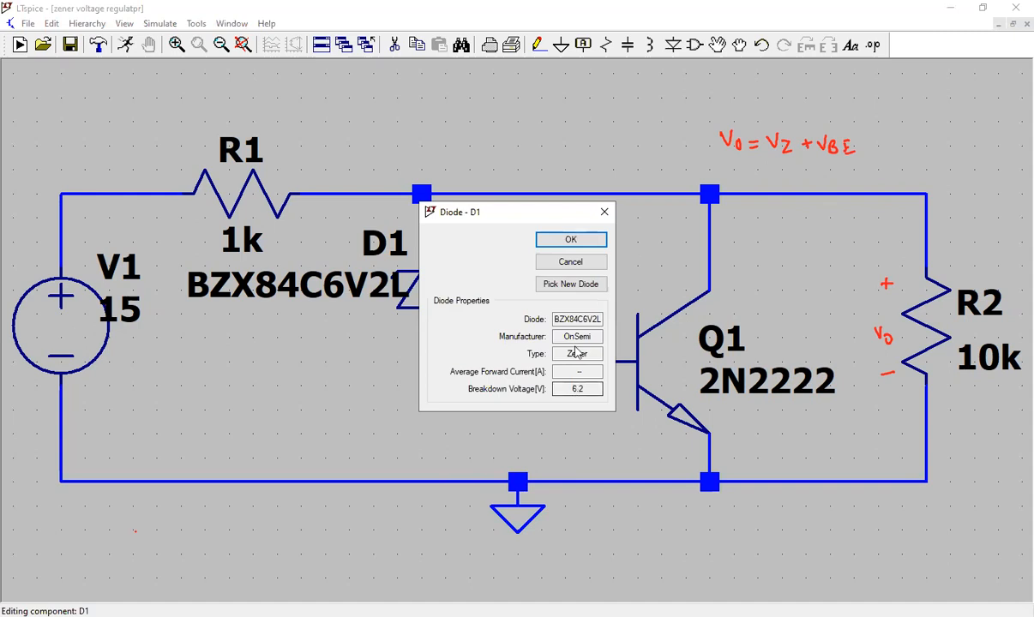
pyautogui.click(594, 238)
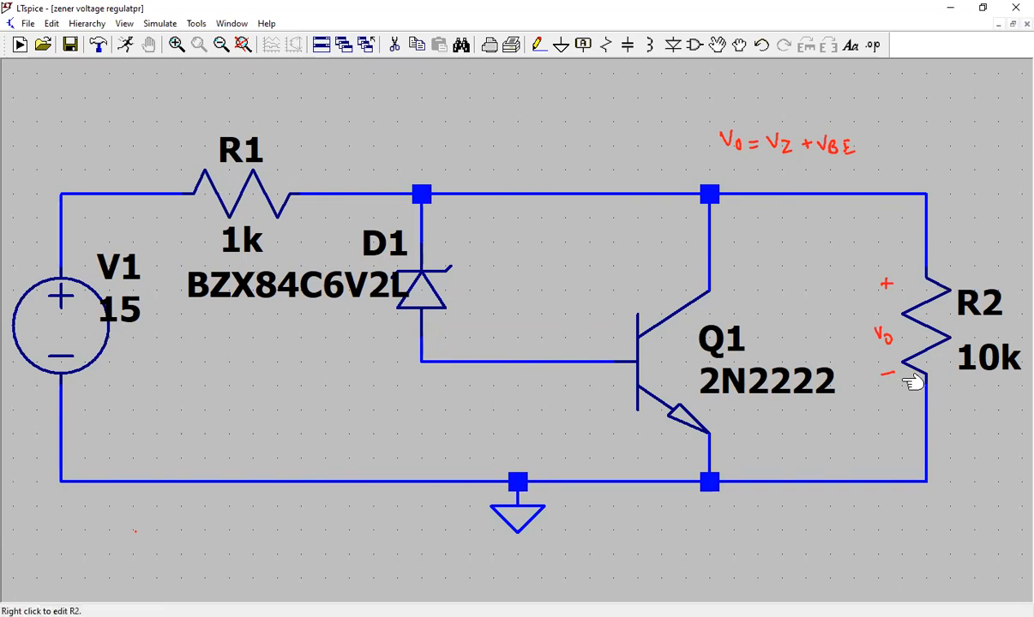
pyautogui.rightClick(916, 195)
pyautogui.click(900, 205)
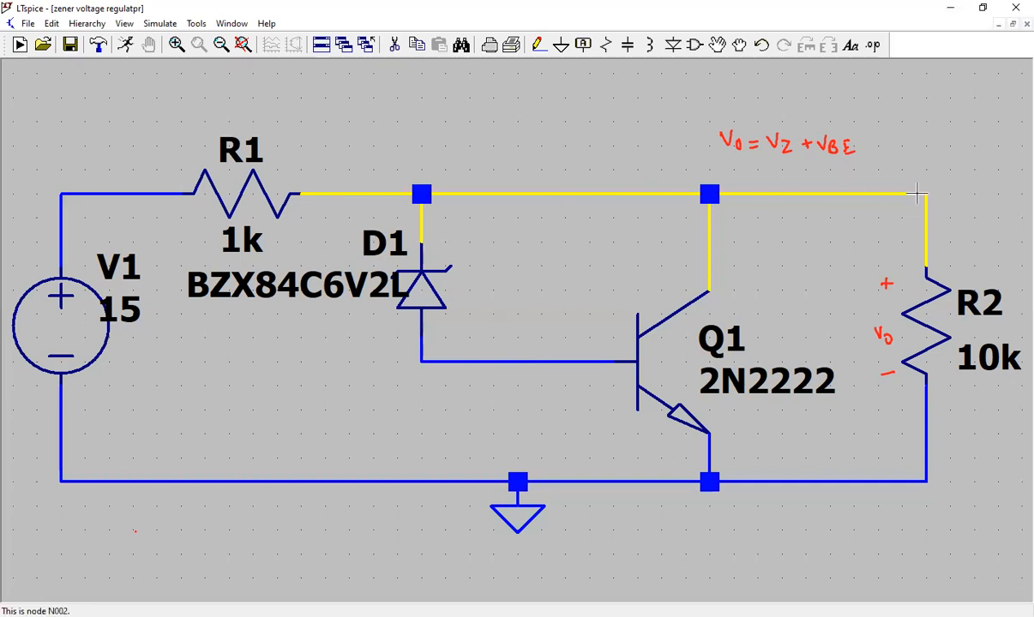
# Create a net label named vo with port type Output and place it just beyond R2's upper wire corner.
pyautogui.rightClick(916, 197)
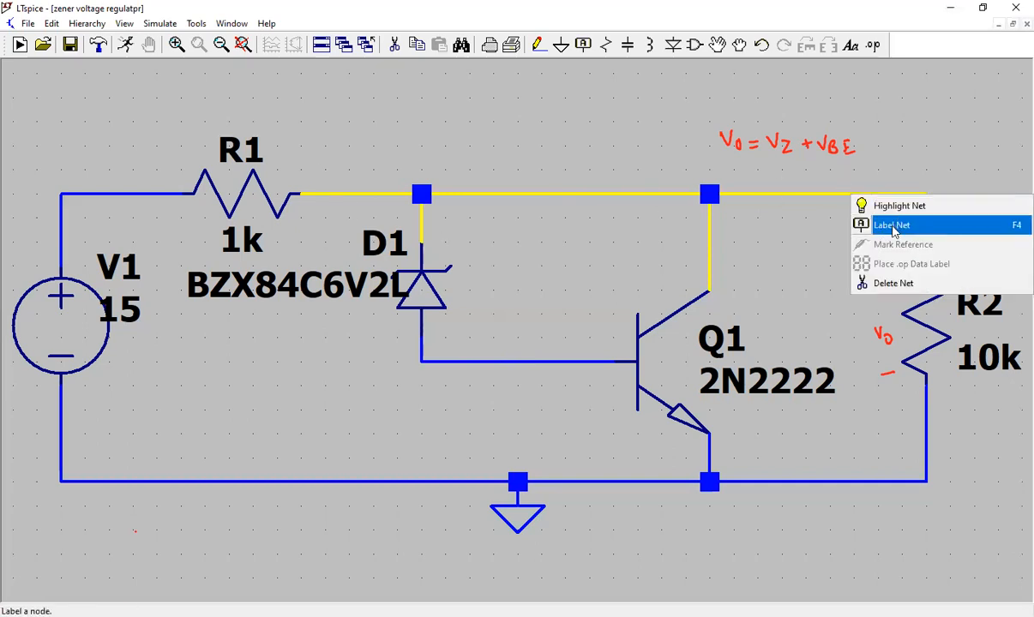
pyautogui.click(893, 227)
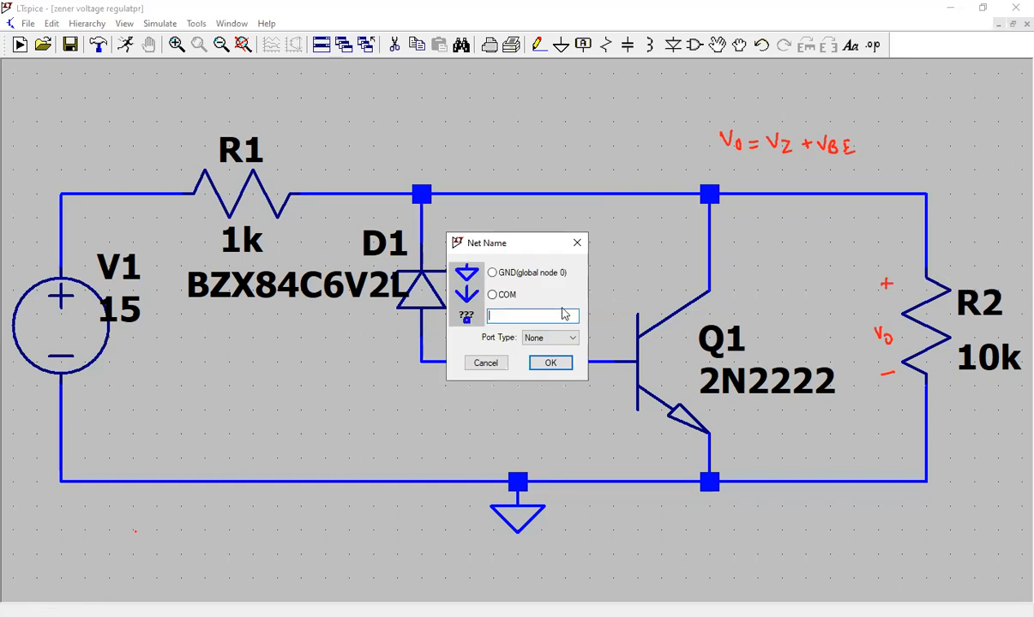
pyautogui.write('vo')
pyautogui.click(549, 339)
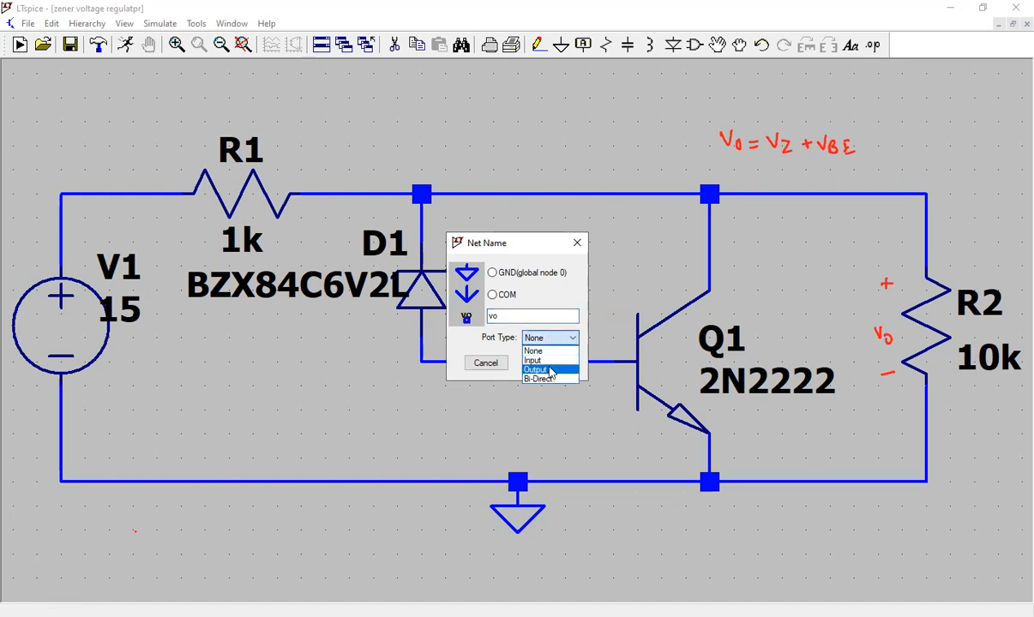
pyautogui.click(550, 370)
pyautogui.click(549, 363)
pyautogui.click(973, 194)
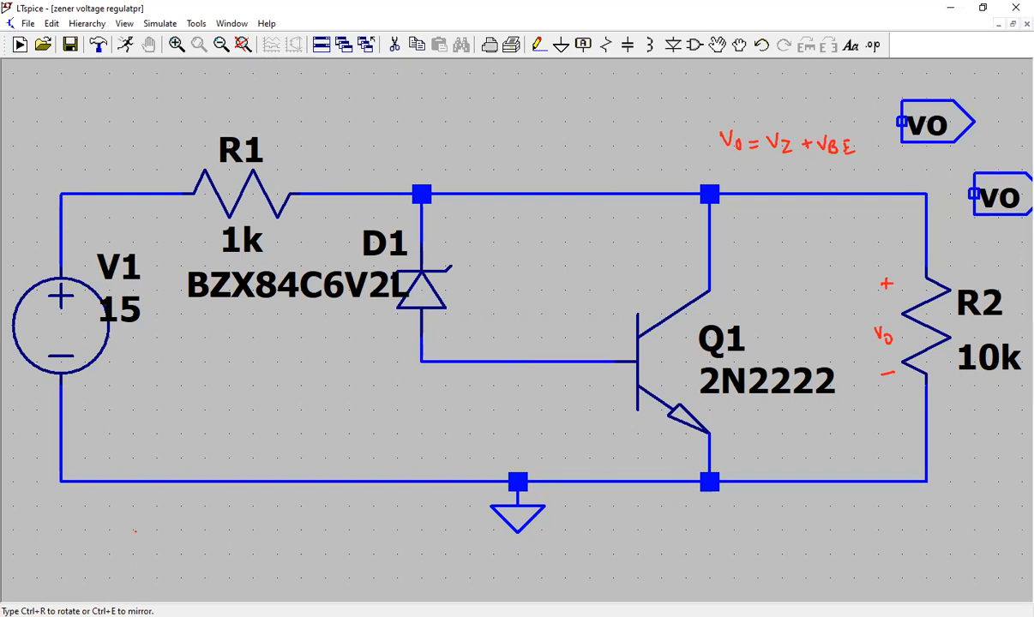
pyautogui.press('Escape')
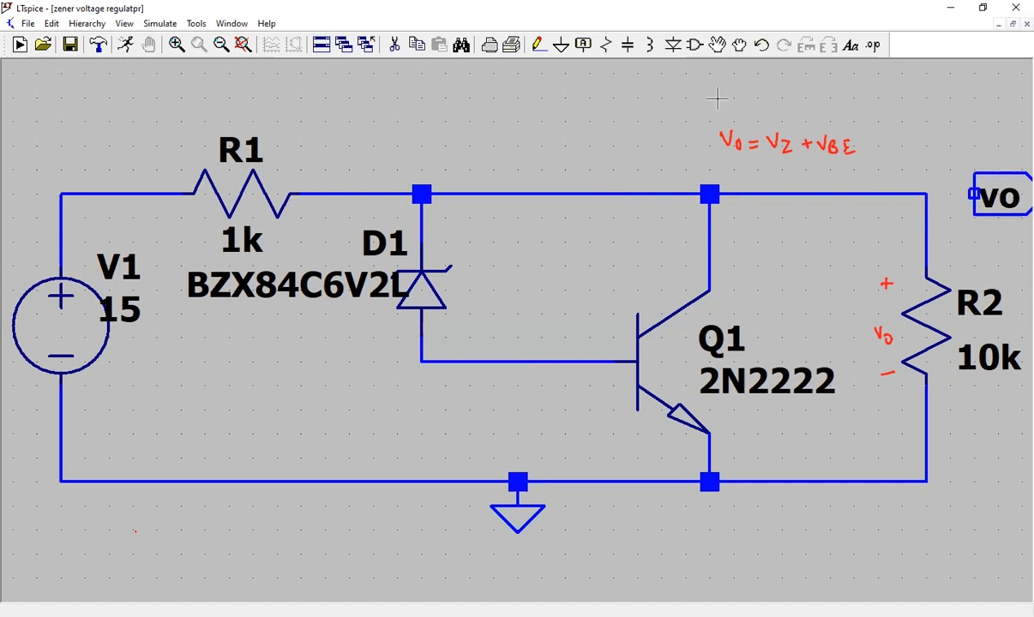
# Draw a wire connecting the vo output port to the wire corner above R2.
pyautogui.click(539, 46)
pyautogui.click(974, 194)
pyautogui.click(925, 194)
pyautogui.press('Escape')
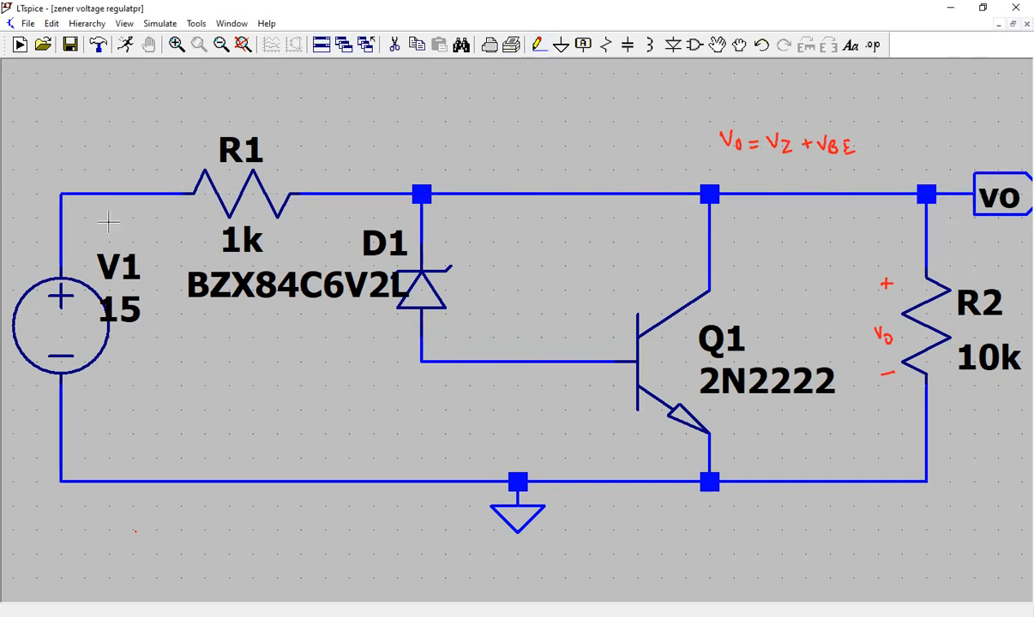
# Highlight the net between V1 and R1 and place an Input port label named vin beside the corner above V1.
pyautogui.rightClick(75, 194)
pyautogui.click(108, 208)
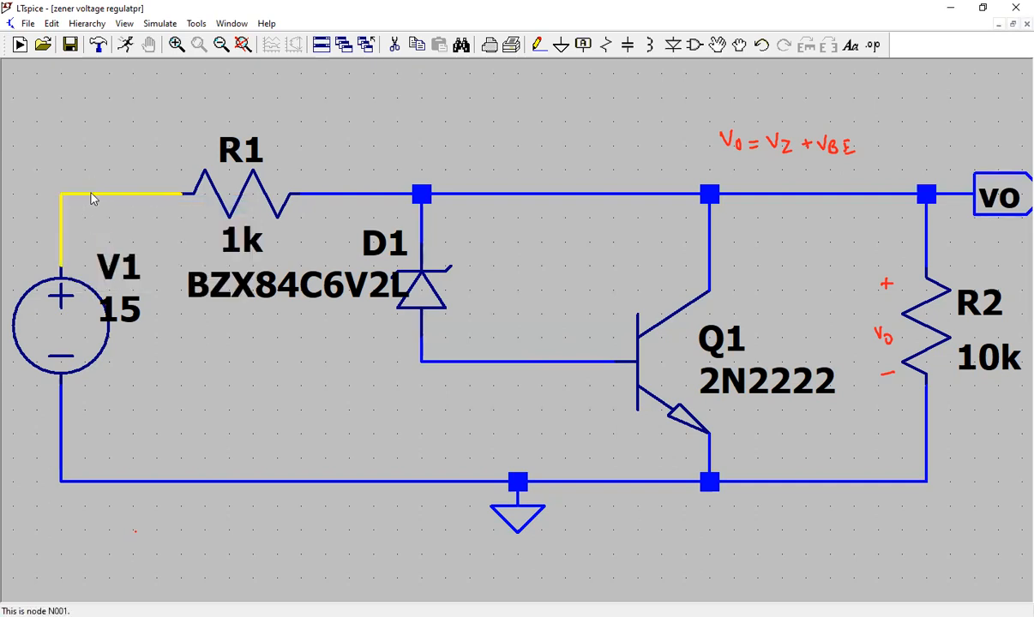
pyautogui.rightClick(92, 196)
pyautogui.click(132, 223)
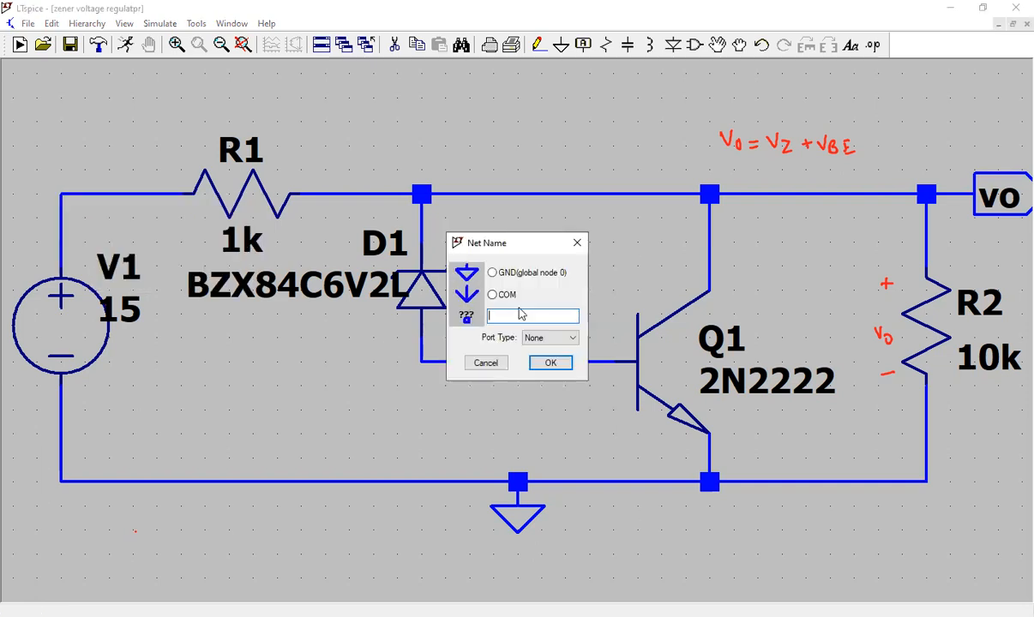
pyautogui.write('vi')
pyautogui.press('BackSpace')
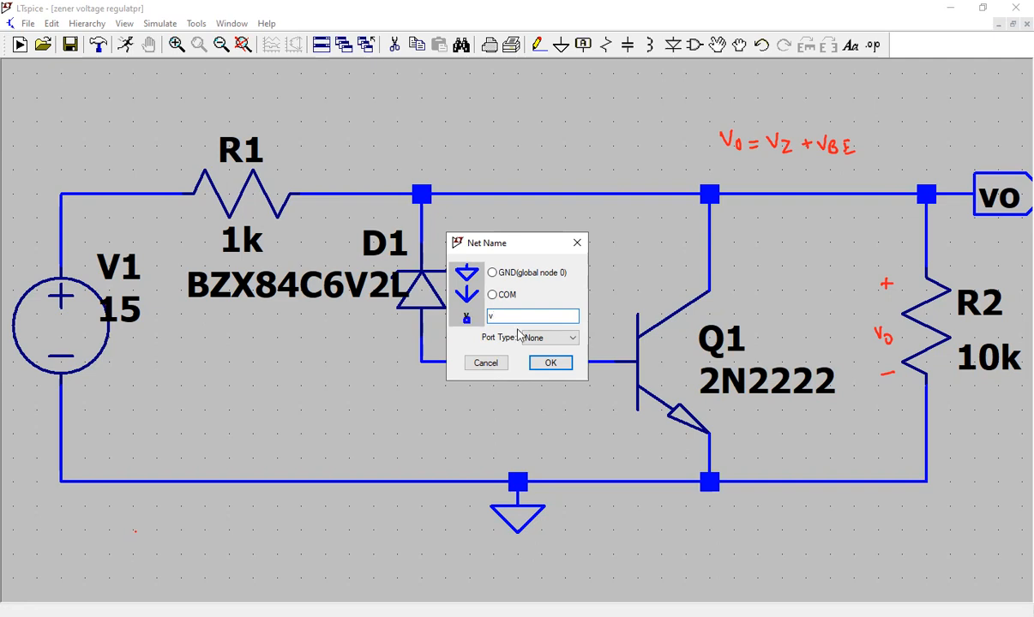
pyautogui.write('in')
pyautogui.click(536, 342)
pyautogui.click(536, 361)
pyautogui.click(549, 362)
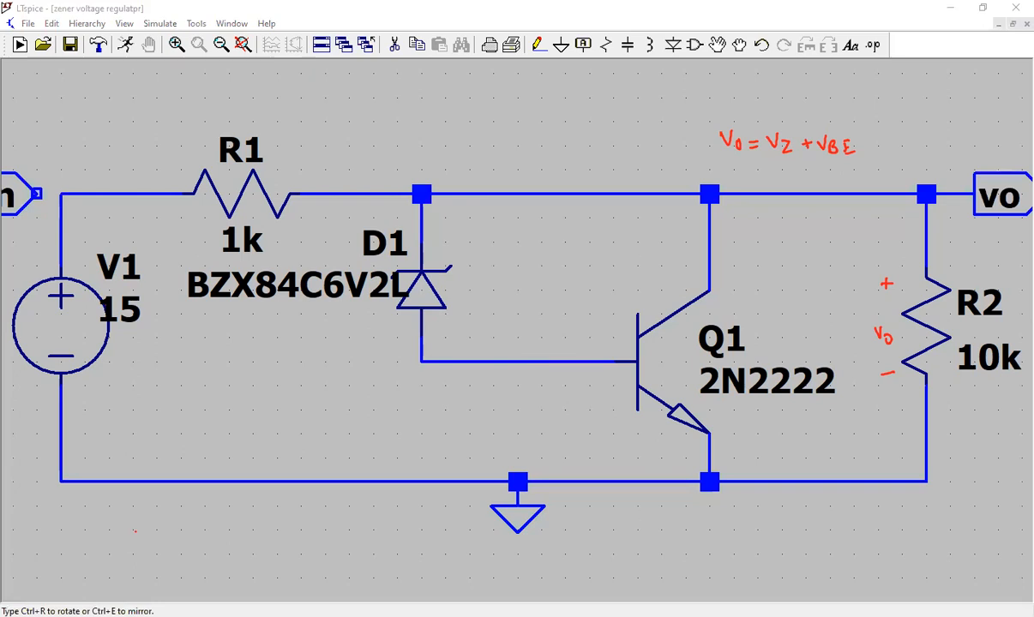
pyautogui.click(36, 194)
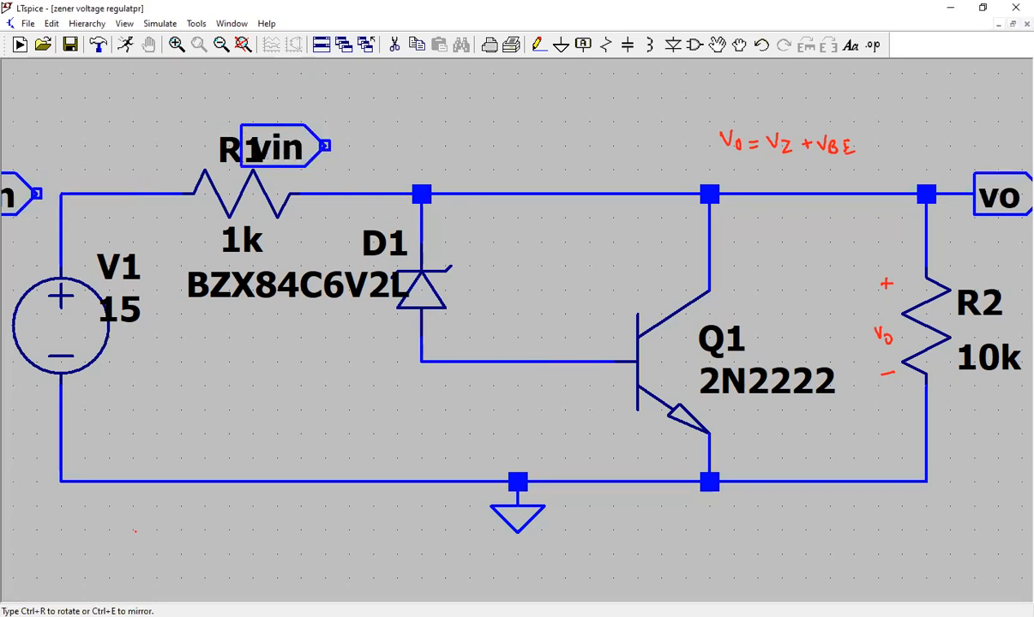
pyautogui.press('Escape')
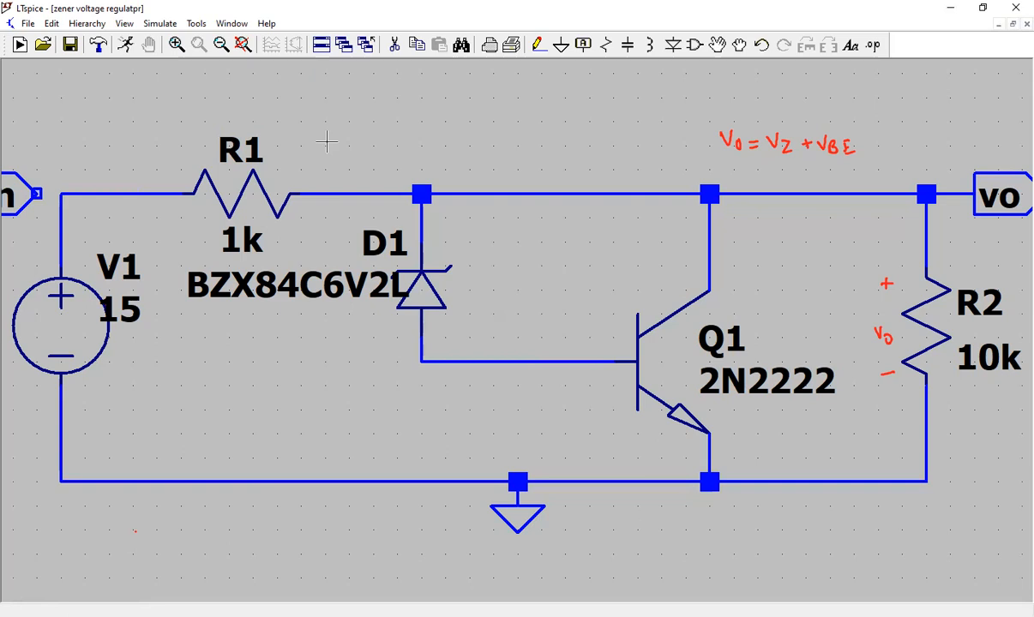
# Draw a wire connecting the vin input port to the wire corner above V1.
pyautogui.press('space')
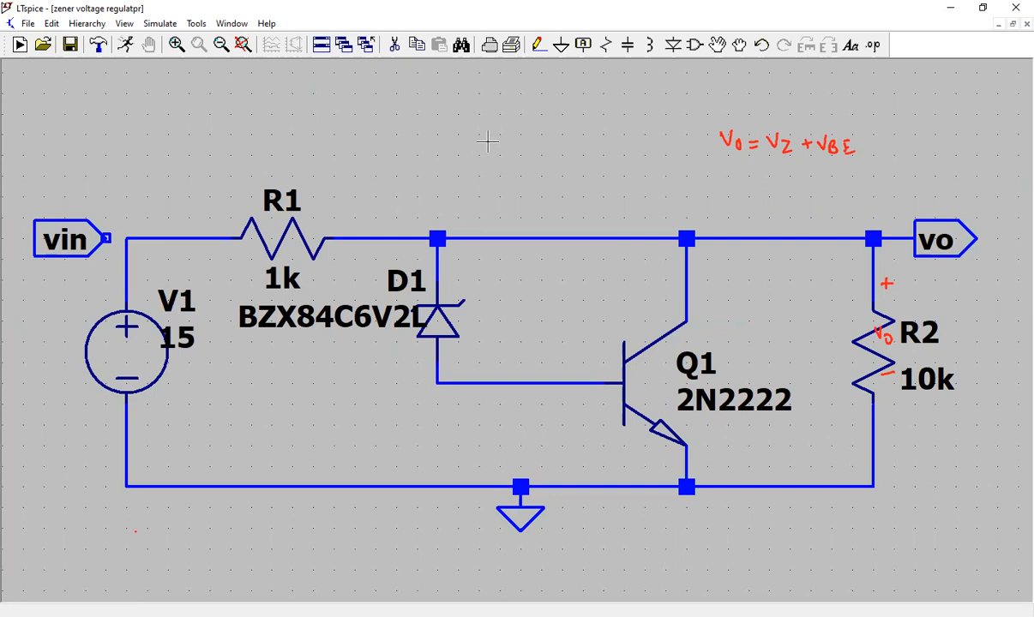
pyautogui.click(538, 45)
pyautogui.click(106, 239)
pyautogui.click(127, 238)
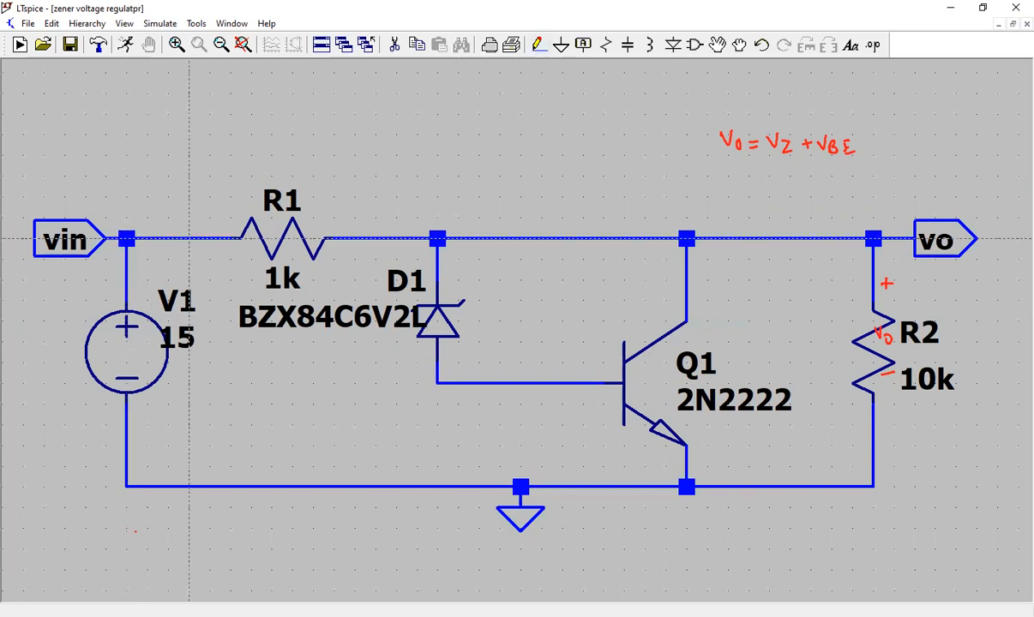
pyautogui.press('Escape')
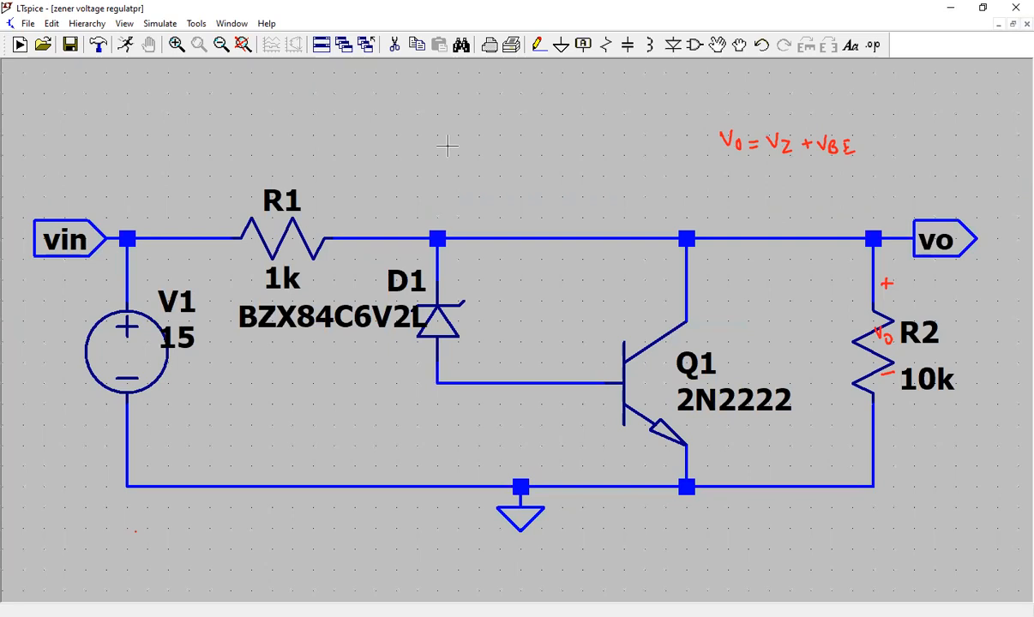
# Highlight the vo net, the vin net and the ground net one after another to examine the circuit's nodes.
pyautogui.press('space')
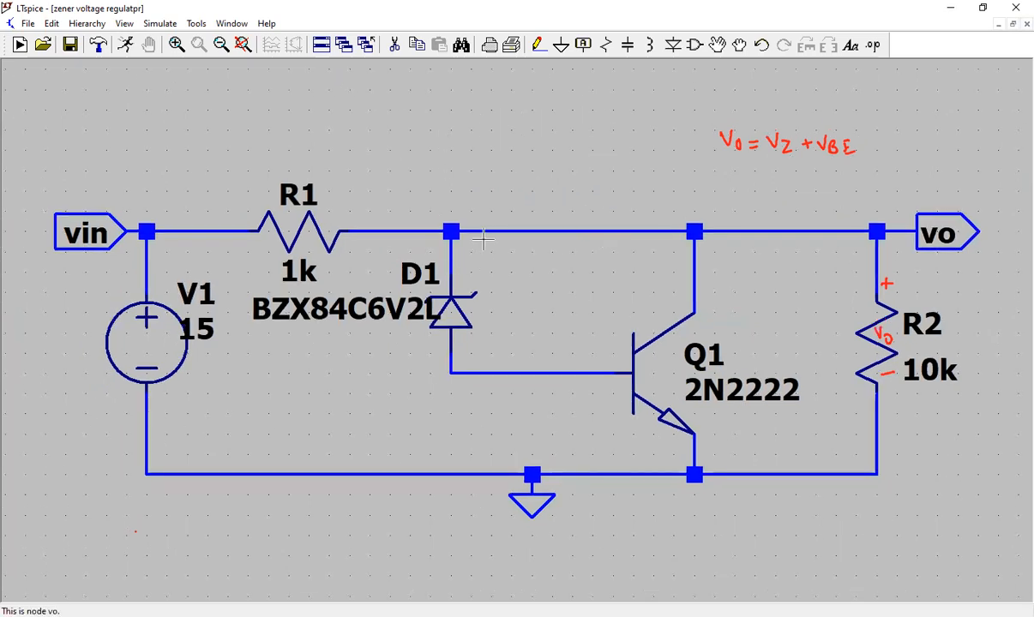
pyautogui.rightClick(451, 233)
pyautogui.click(489, 225)
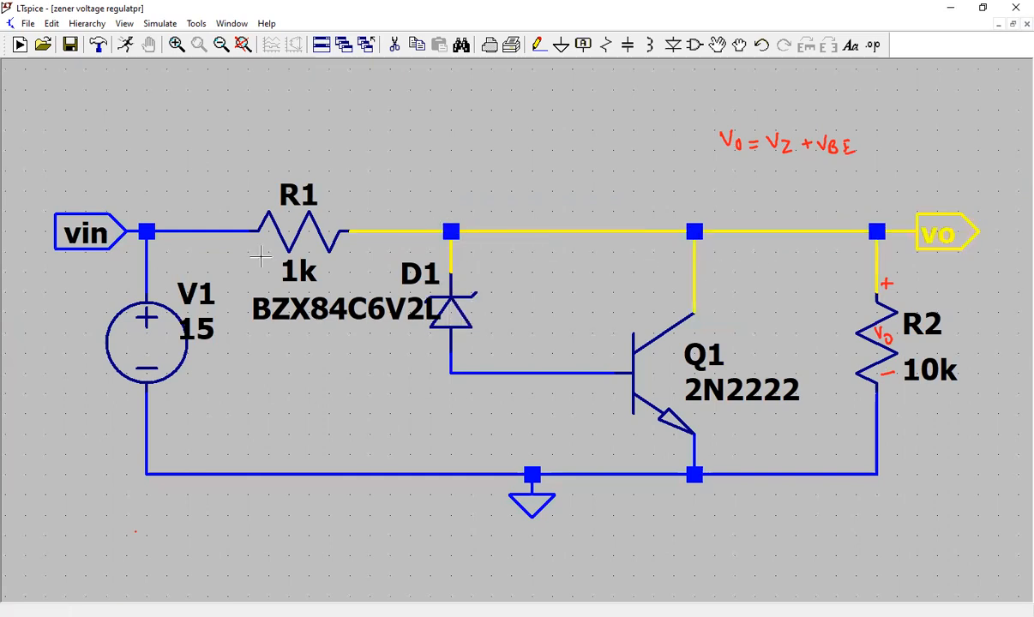
pyautogui.rightClick(190, 230)
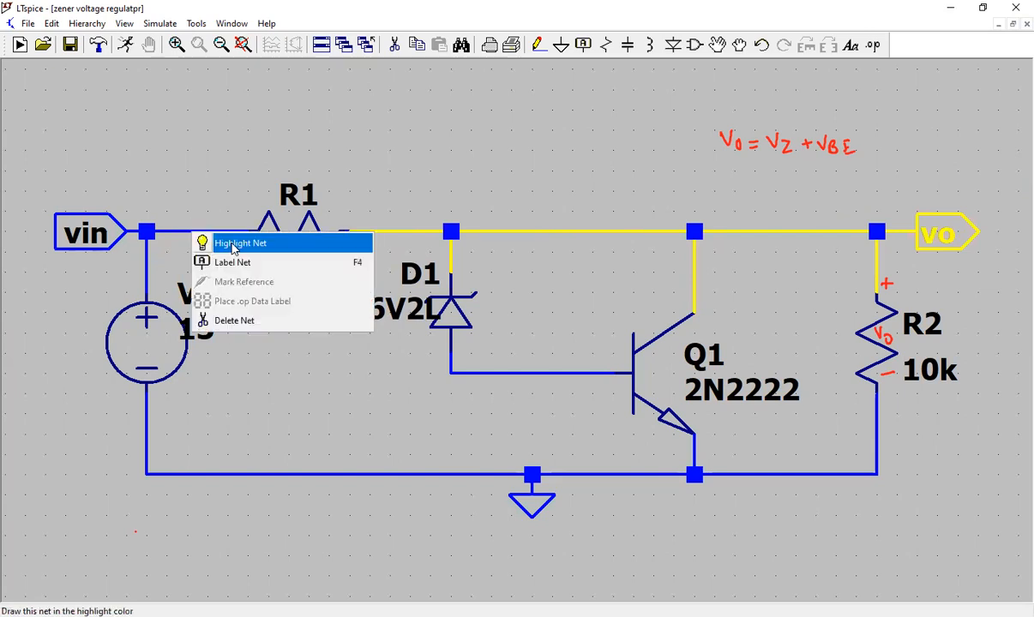
pyautogui.click(233, 246)
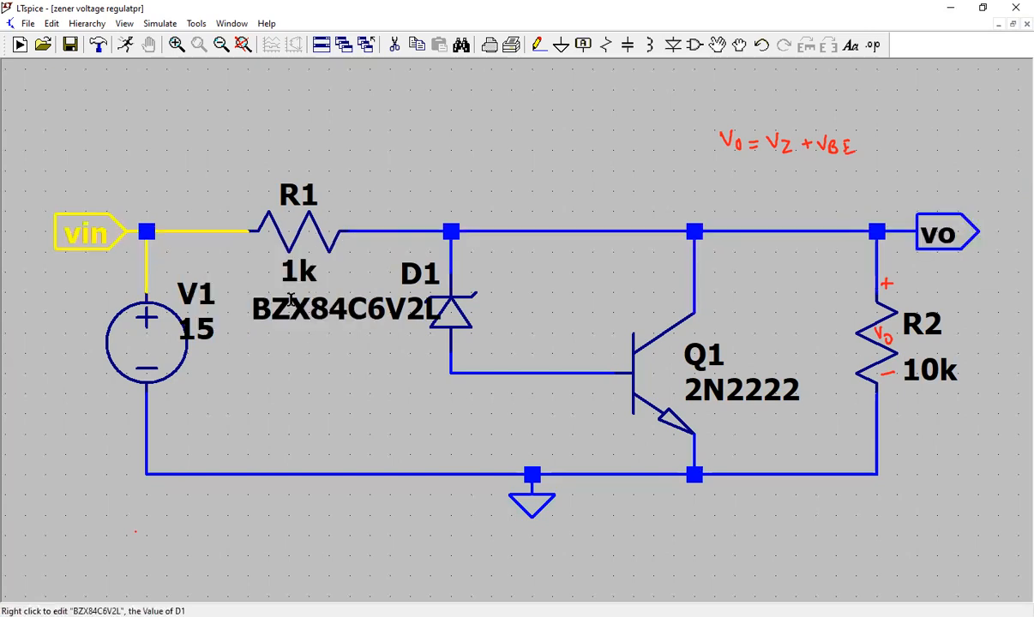
pyautogui.rightClick(390, 469)
pyautogui.click(420, 479)
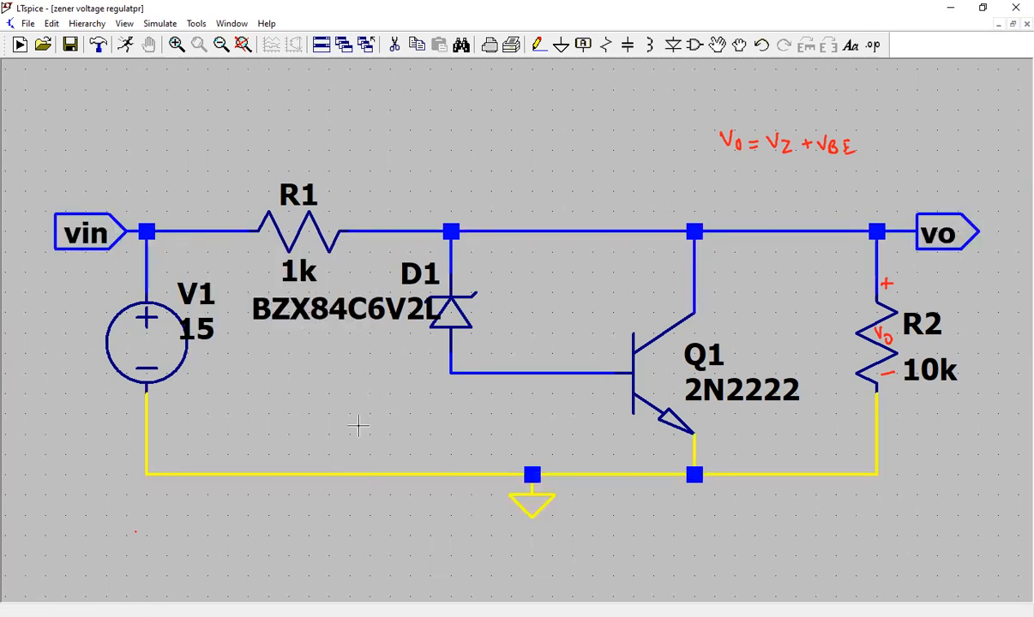
# Highlight the net joining the zener diode D1 to the base of Q1.
pyautogui.rightClick(585, 373)
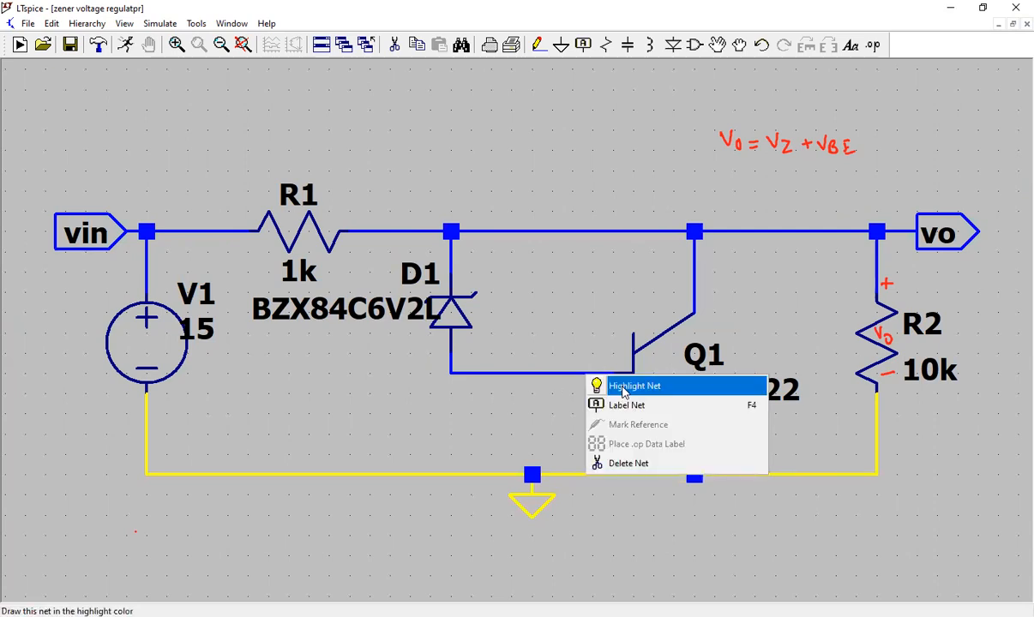
pyautogui.click(623, 390)
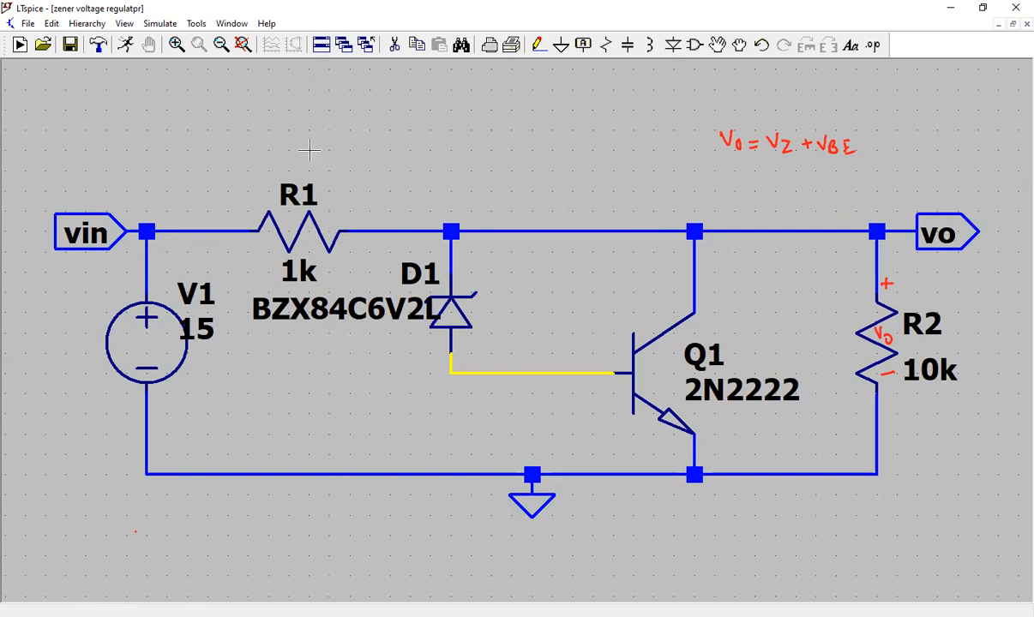
# Set up a DC operating point simulation and place its .op directive below R2, fitting the schematic in view.
pyautogui.click(160, 24)
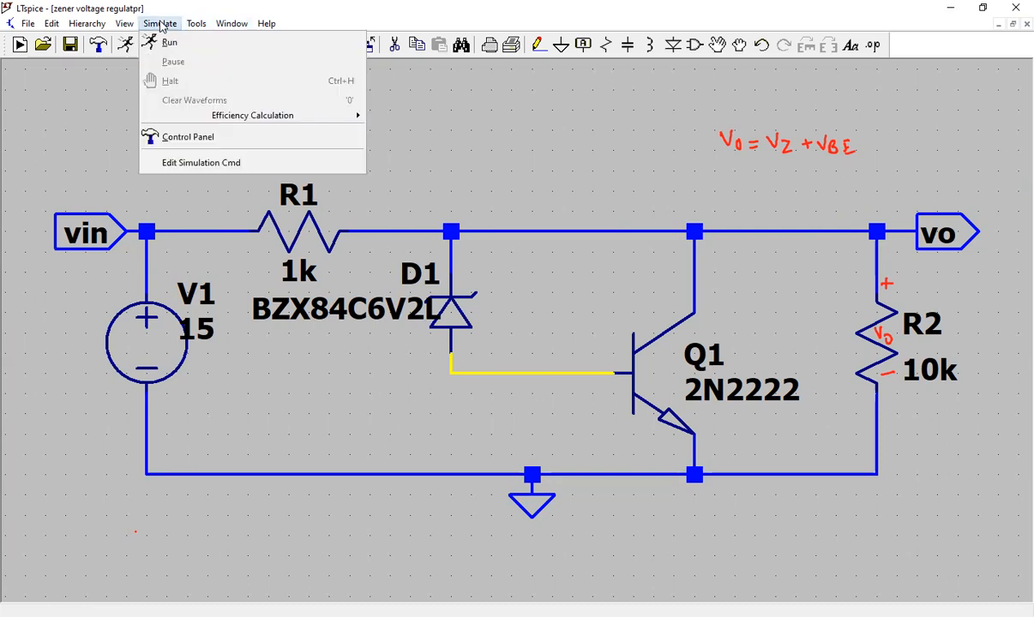
pyautogui.click(200, 163)
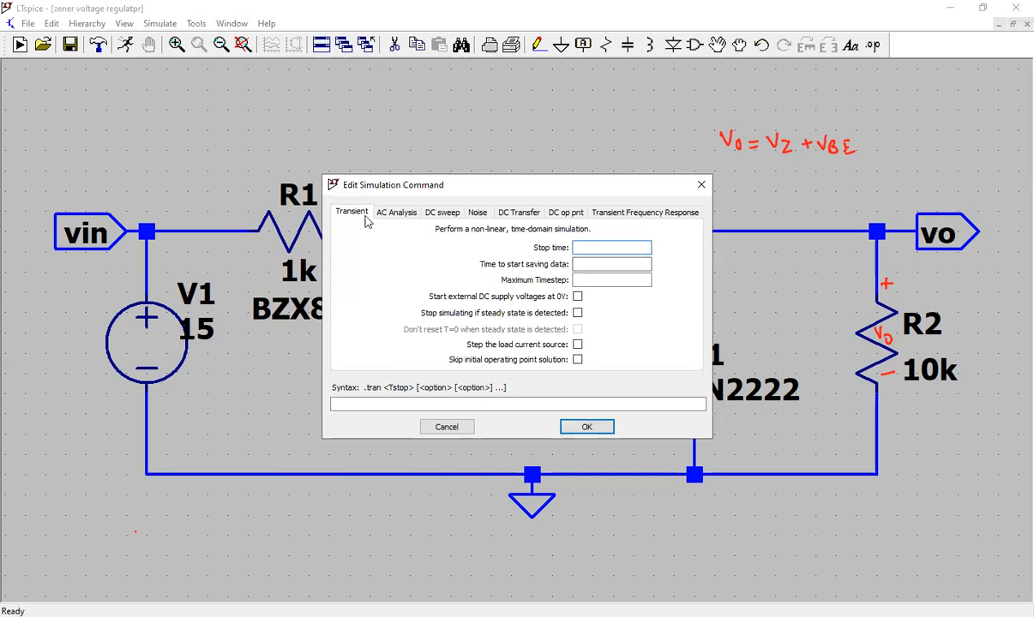
pyautogui.click(575, 215)
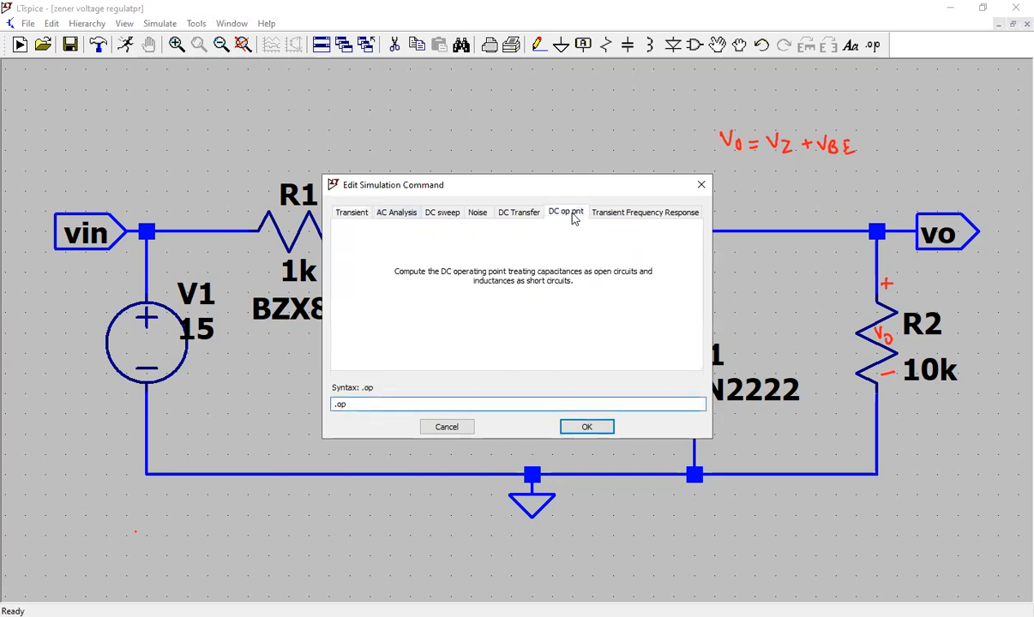
pyautogui.moveTo(380, 399); pyautogui.dragTo(322, 407)
pyautogui.click(360, 404)
pyautogui.click(575, 426)
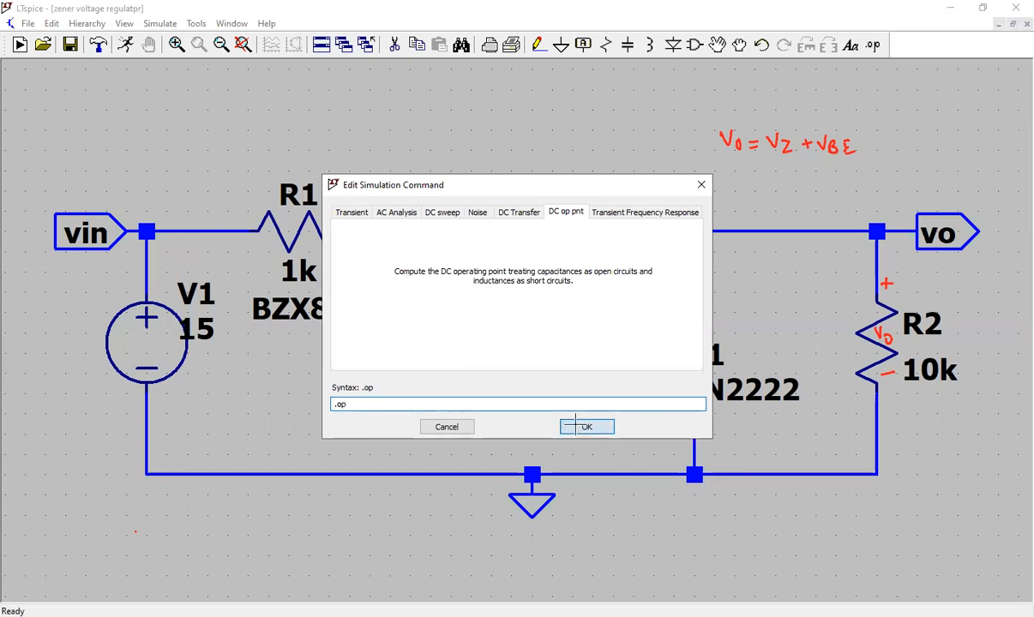
pyautogui.click(789, 535)
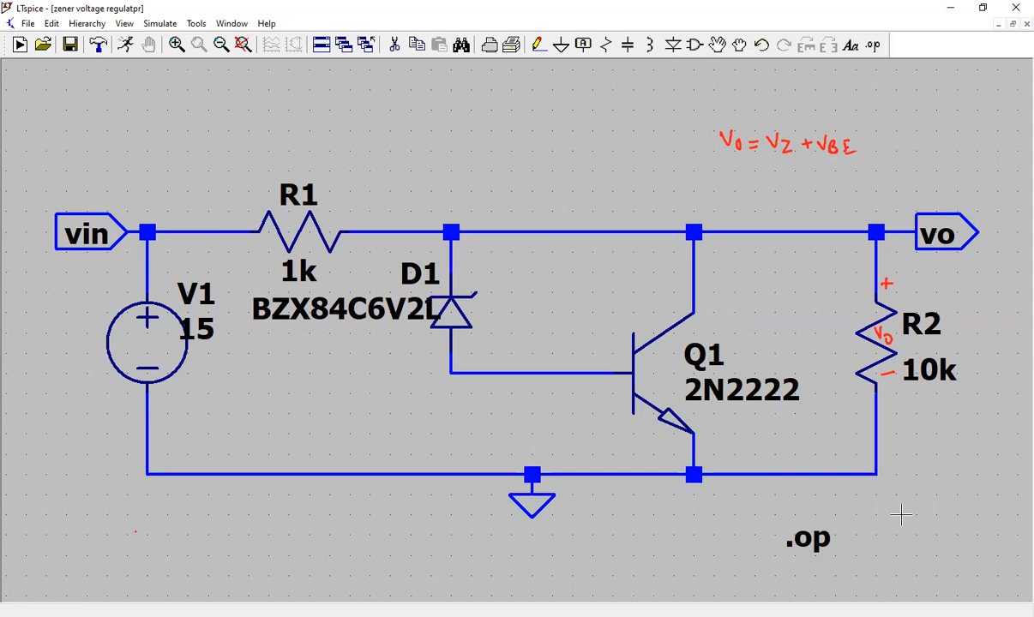
pyautogui.press('space')
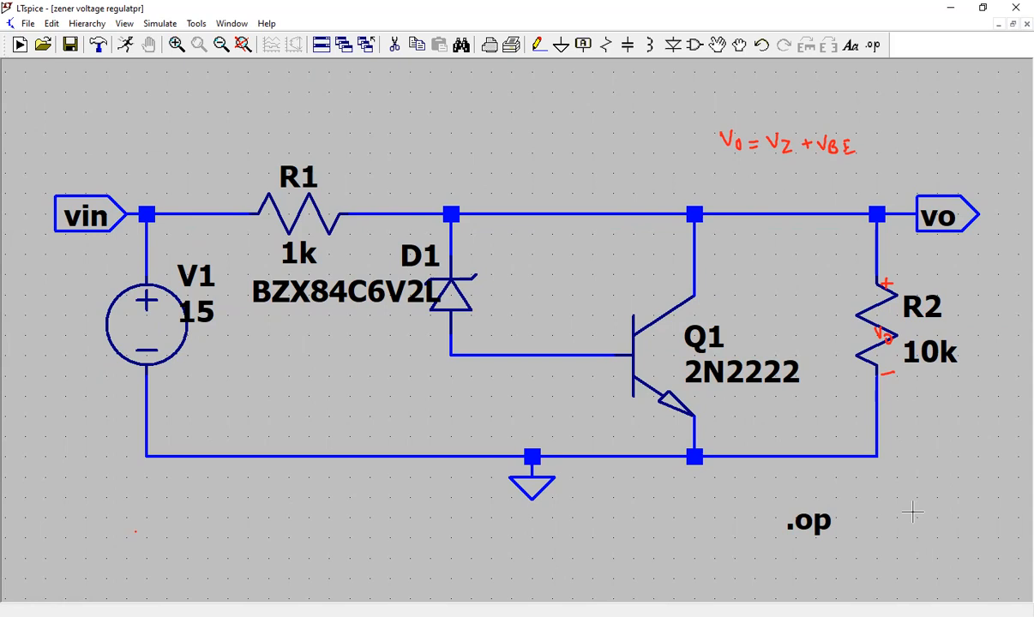
# Run the operating point simulation and examine the vin and vo voltages with the results moved clear of the circuit.
pyautogui.click(152, 30)
pyautogui.click(166, 48)
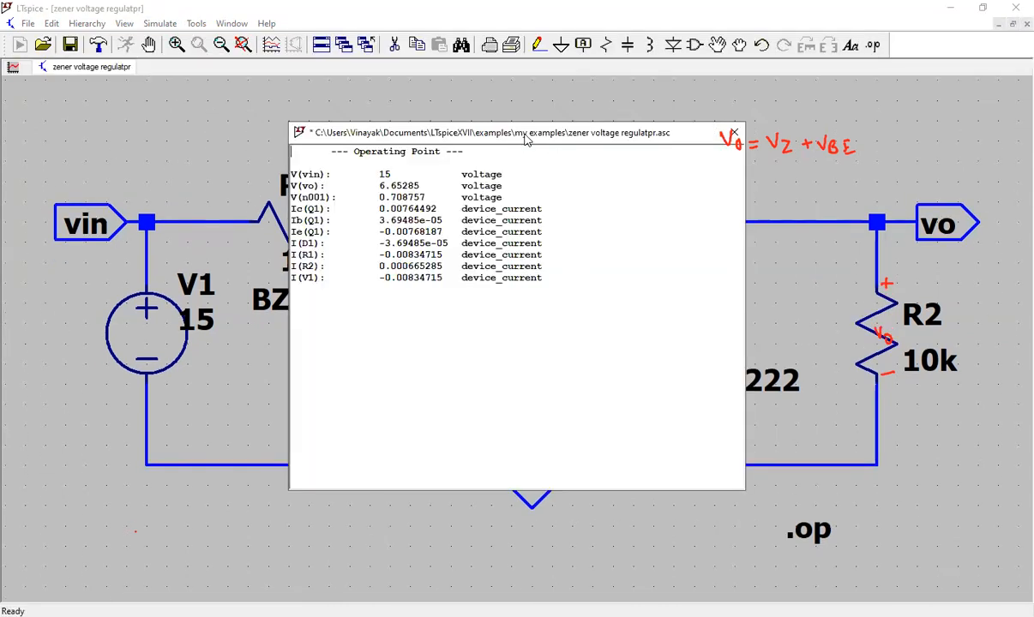
pyautogui.moveTo(527, 140); pyautogui.dragTo(393, 418)
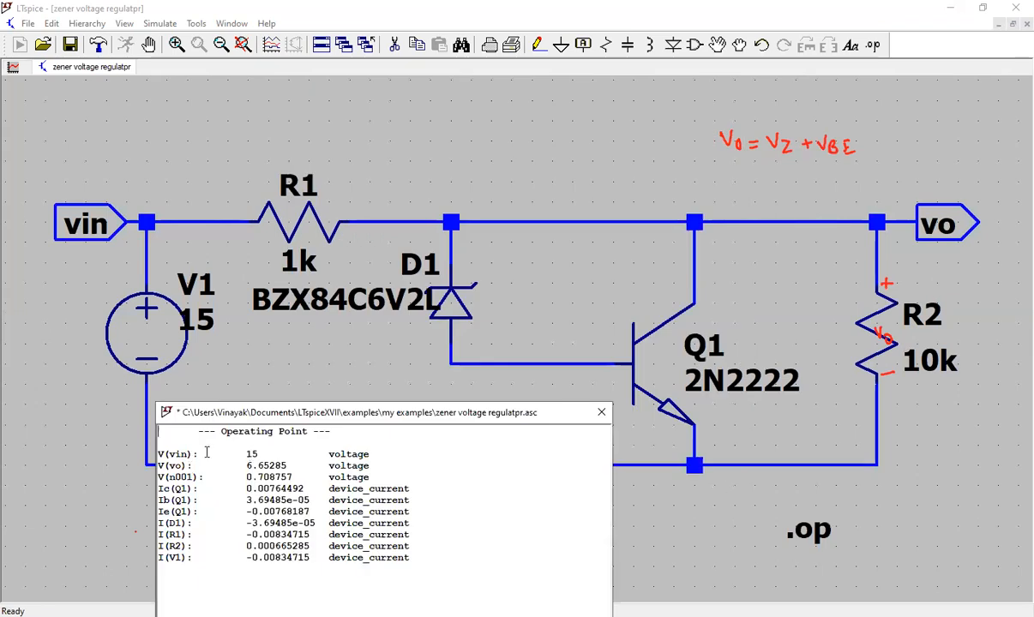
pyautogui.moveTo(370, 454); pyautogui.dragTo(158, 454)
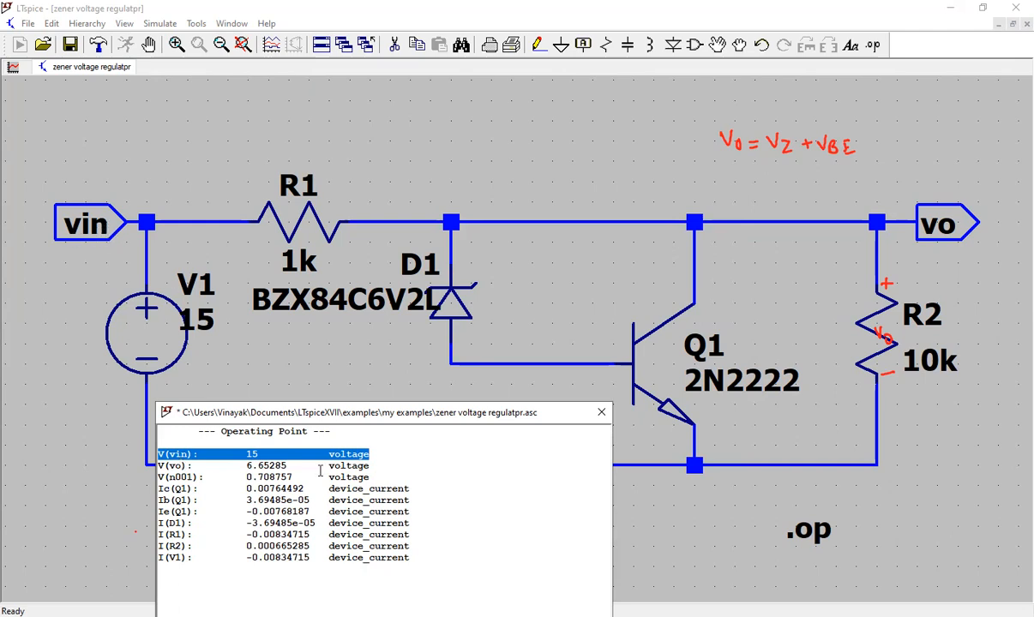
pyautogui.moveTo(385, 464); pyautogui.dragTo(159, 465)
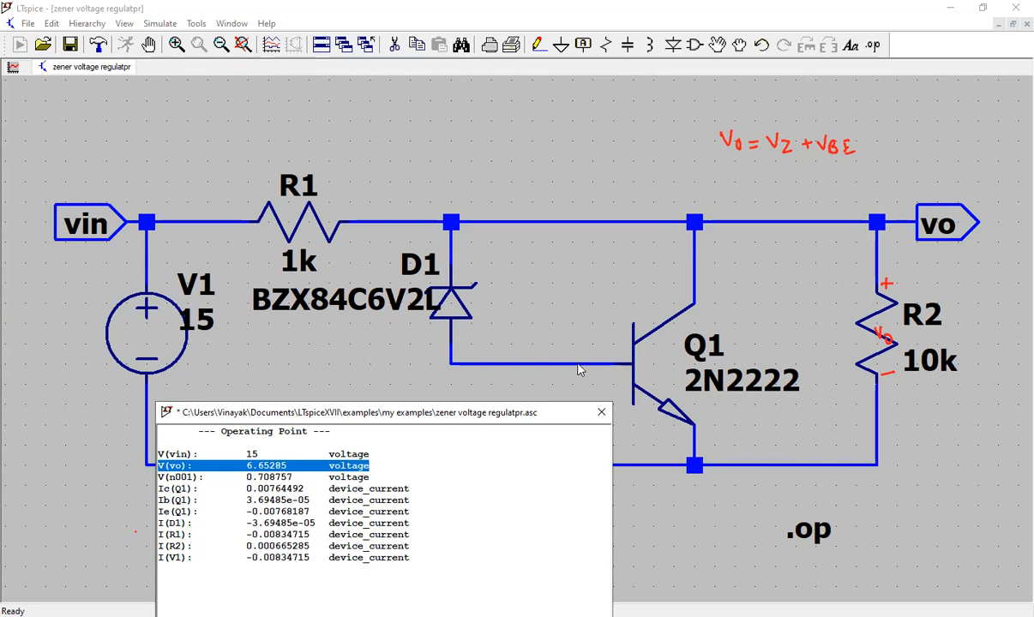
pyautogui.click(600, 413)
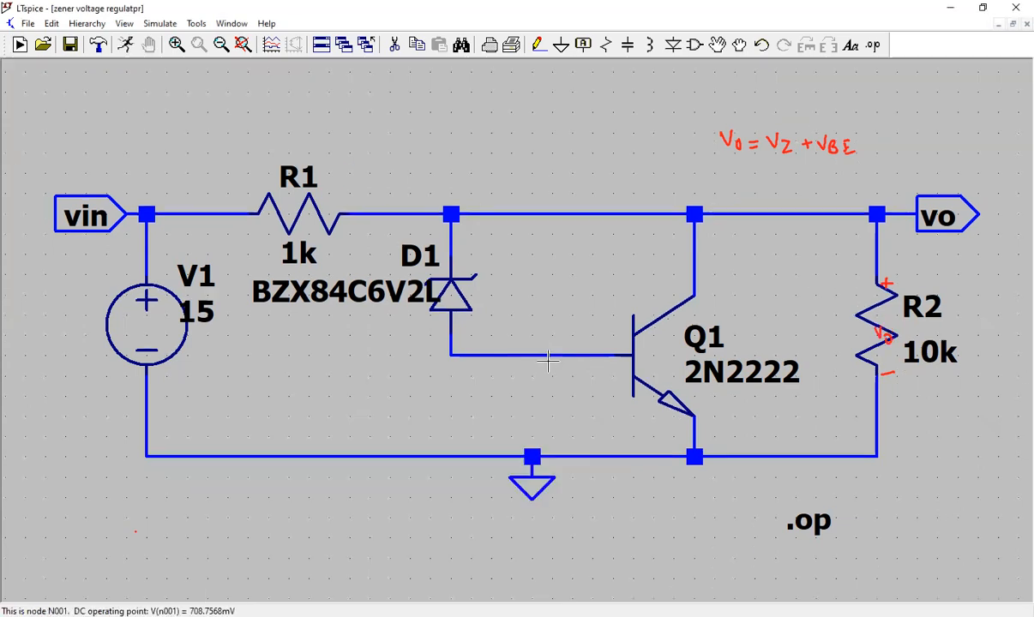
# Label the net between D1 and the base of Q1 as b, with port type None.
pyautogui.rightClick(560, 357)
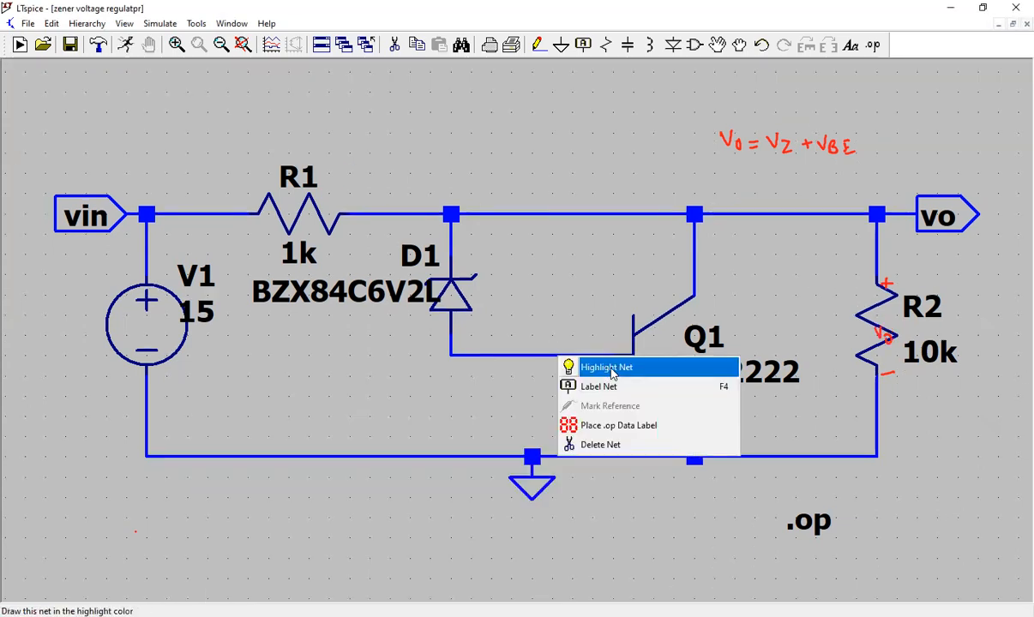
pyautogui.click(611, 371)
pyautogui.rightClick(561, 358)
pyautogui.click(598, 390)
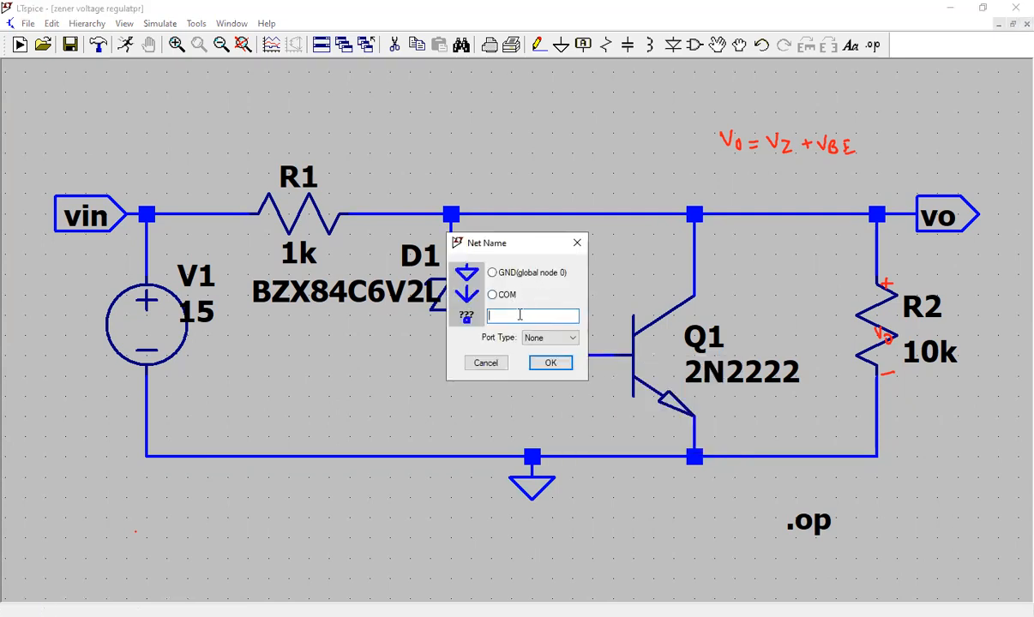
pyautogui.click(540, 339)
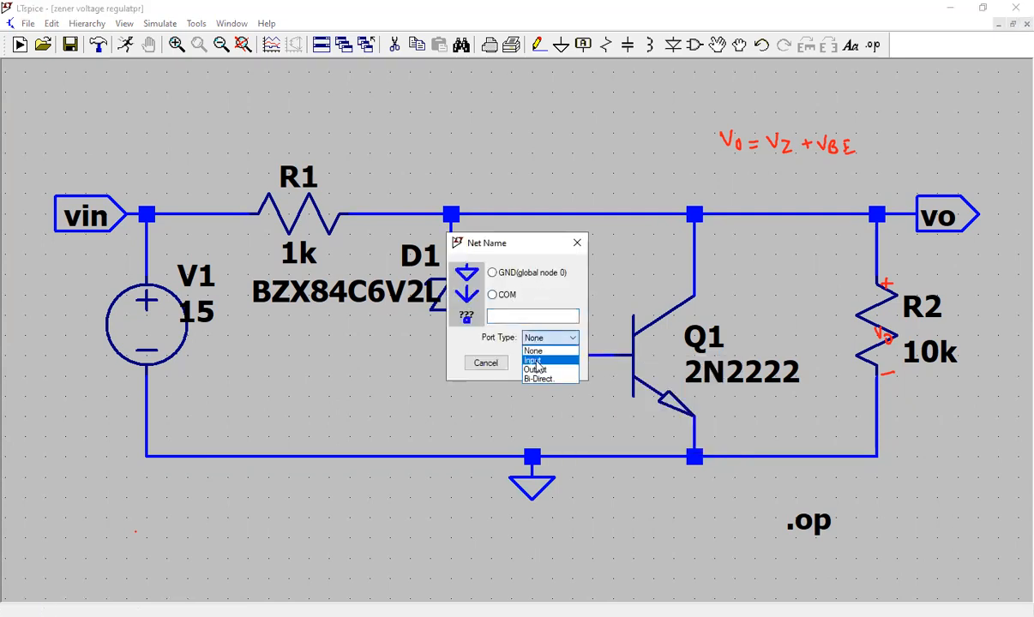
pyautogui.click(537, 316)
pyautogui.write('a')
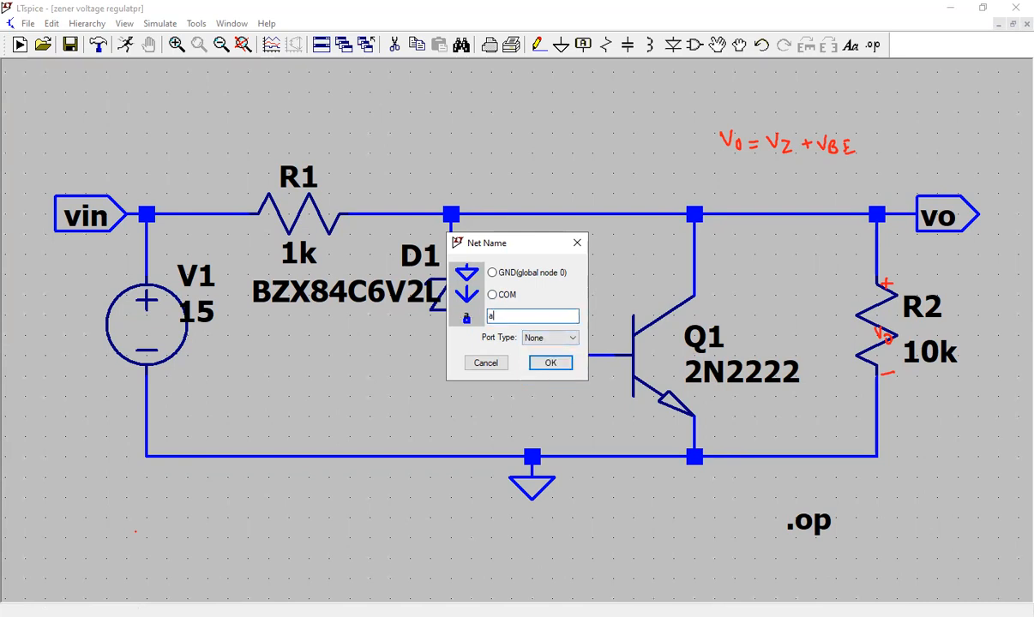
pyautogui.moveTo(508, 319); pyautogui.dragTo(421, 294)
pyautogui.write('b')
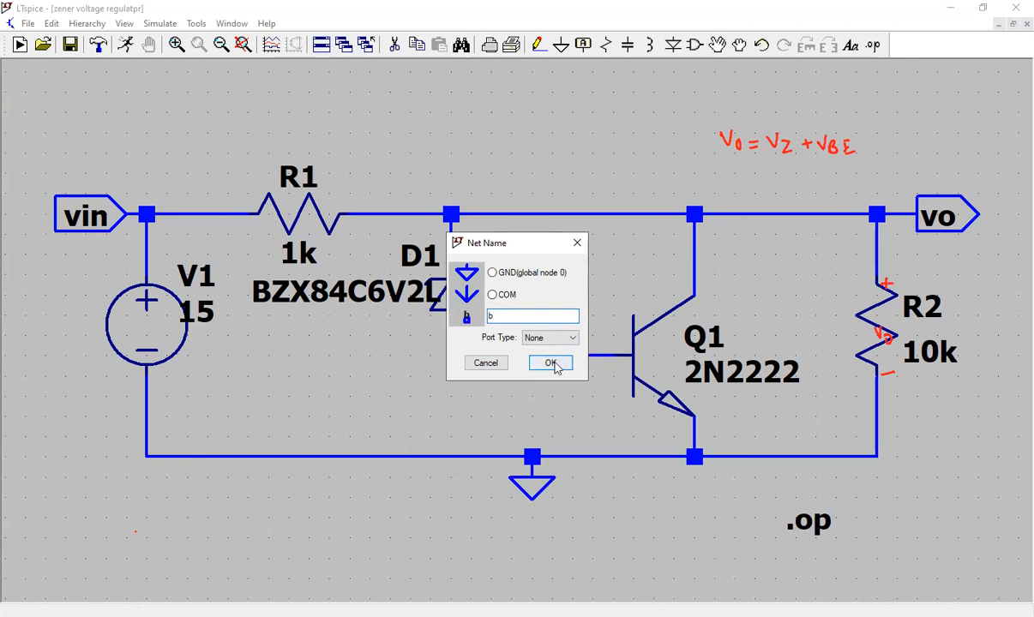
pyautogui.click(553, 364)
pyautogui.click(571, 355)
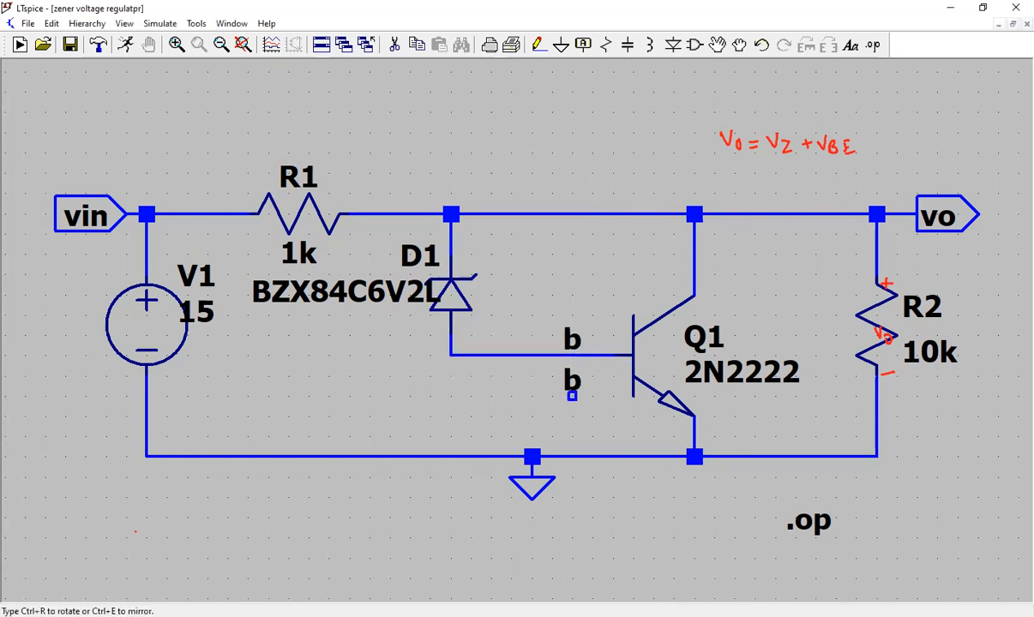
pyautogui.press('Escape')
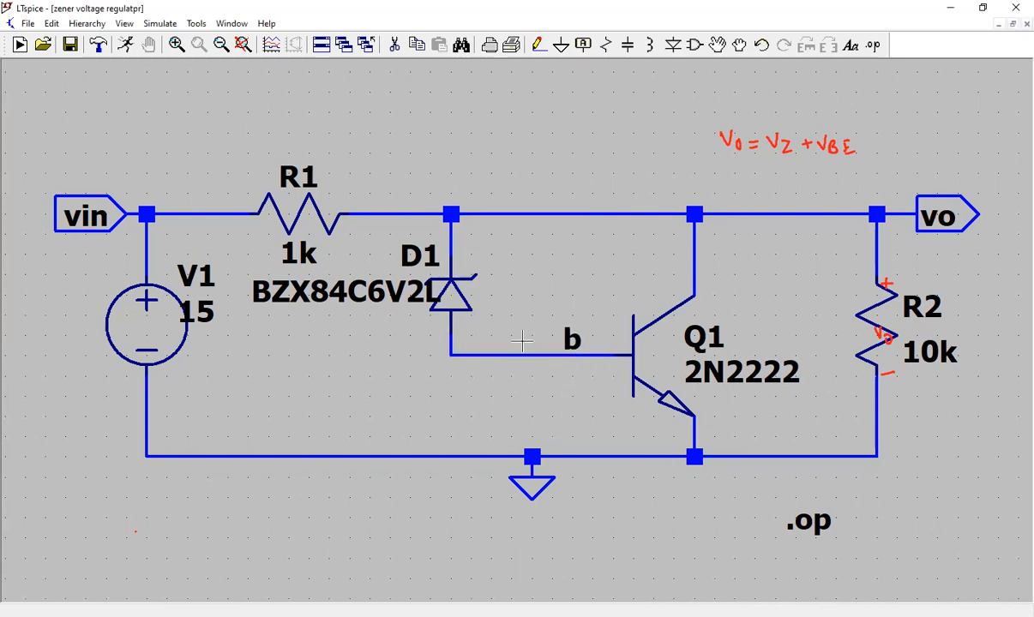
pyautogui.click(571, 340)
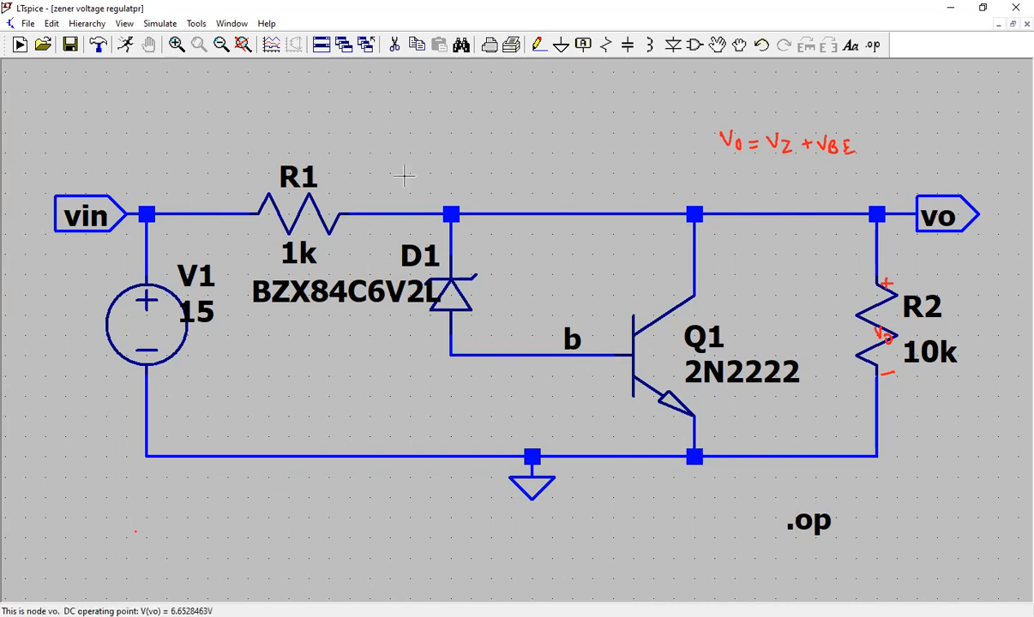
# Rerun the operating point simulation and examine the voltages of vin, vo and b, closing the results when done.
pyautogui.click(125, 45)
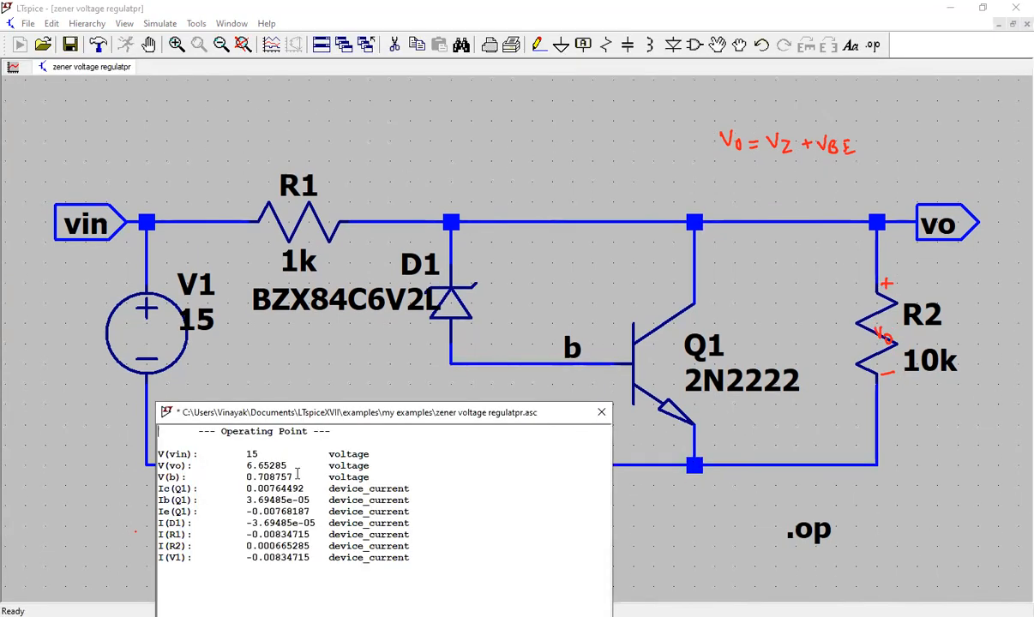
pyautogui.moveTo(369, 454); pyautogui.dragTo(159, 443)
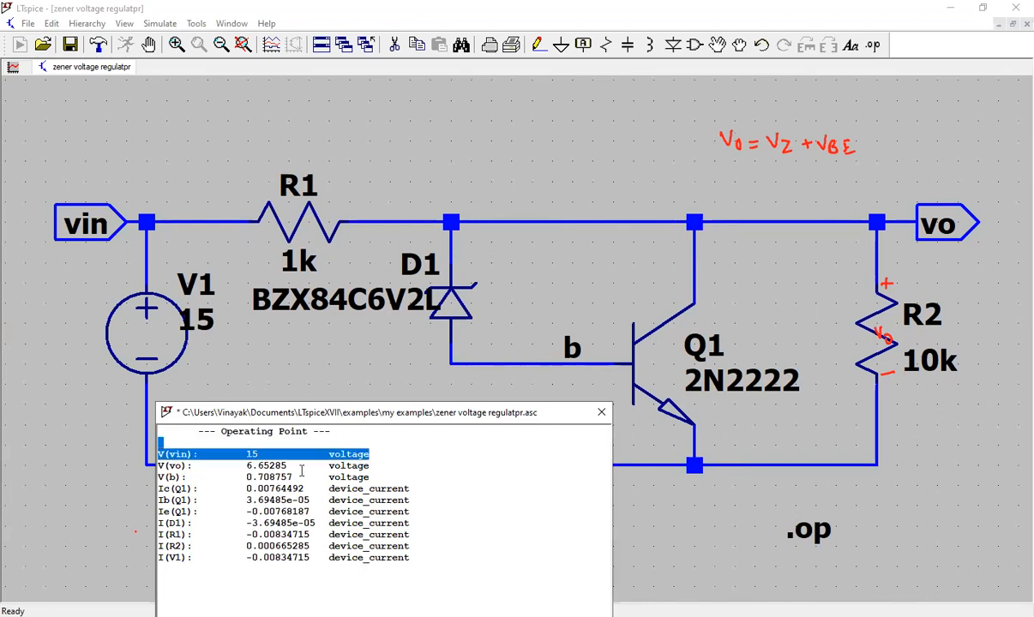
pyautogui.moveTo(385, 465); pyautogui.dragTo(160, 466)
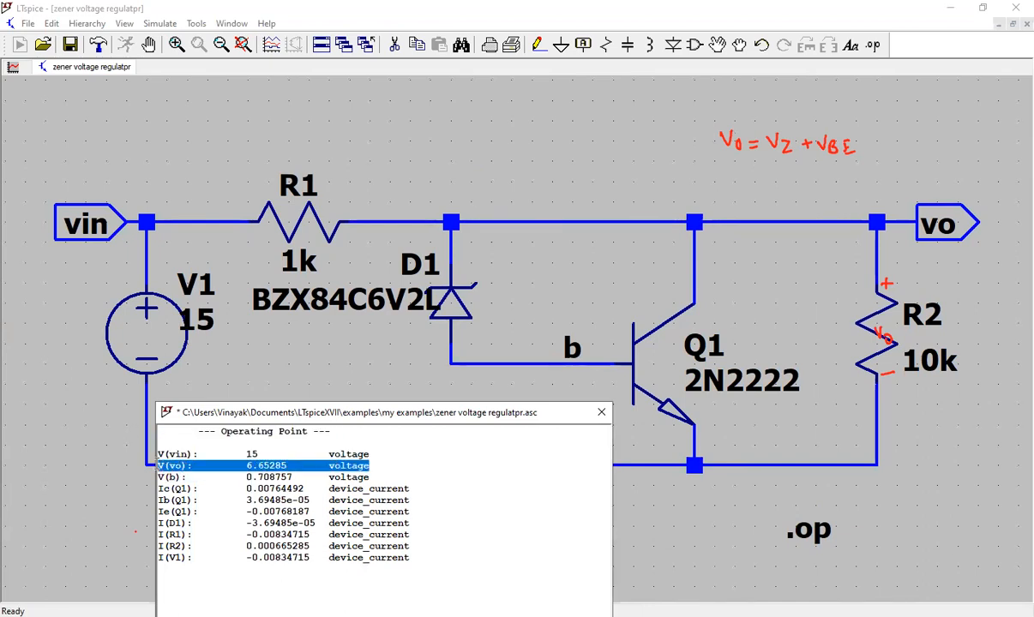
pyautogui.moveTo(167, 477); pyautogui.dragTo(377, 476)
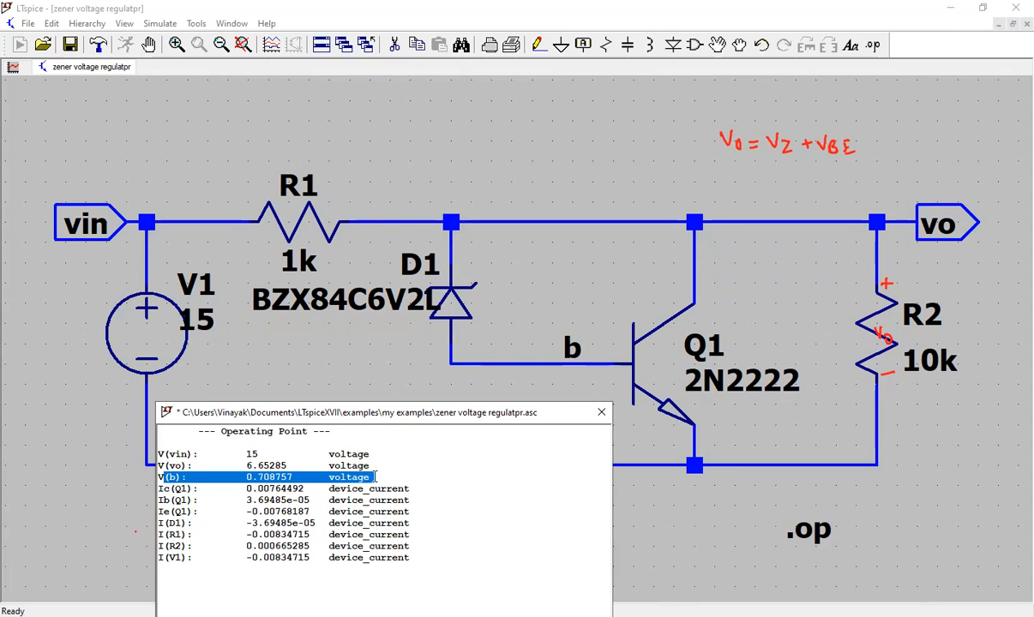
pyautogui.click(600, 413)
# Check the breakdown voltage in the properties of diode D1 without changing anything.
pyautogui.rightClick(461, 295)
pyautogui.doubleClick(590, 389)
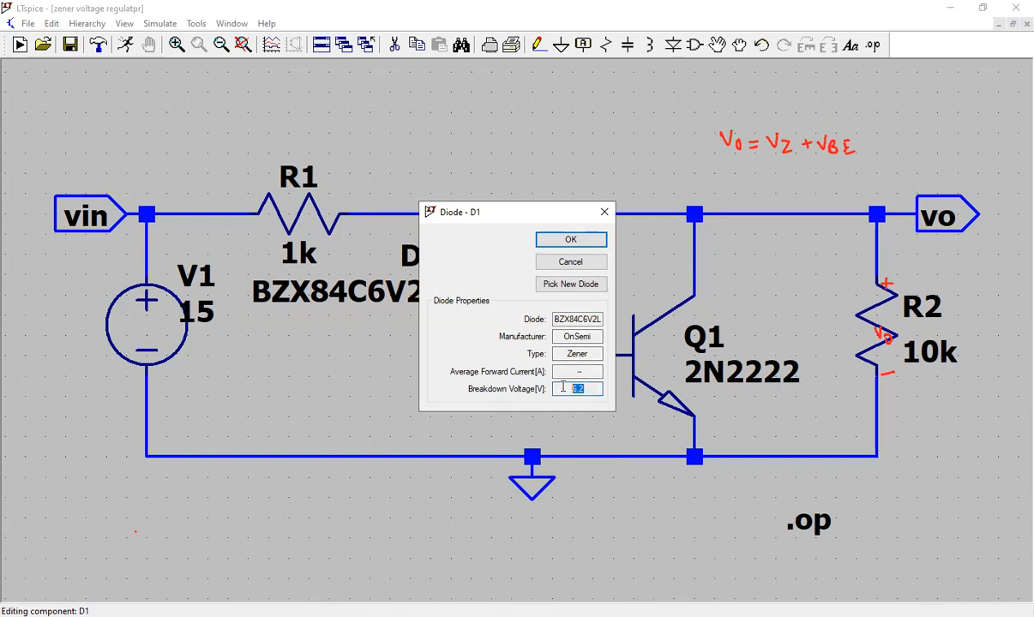
pyautogui.click(576, 264)
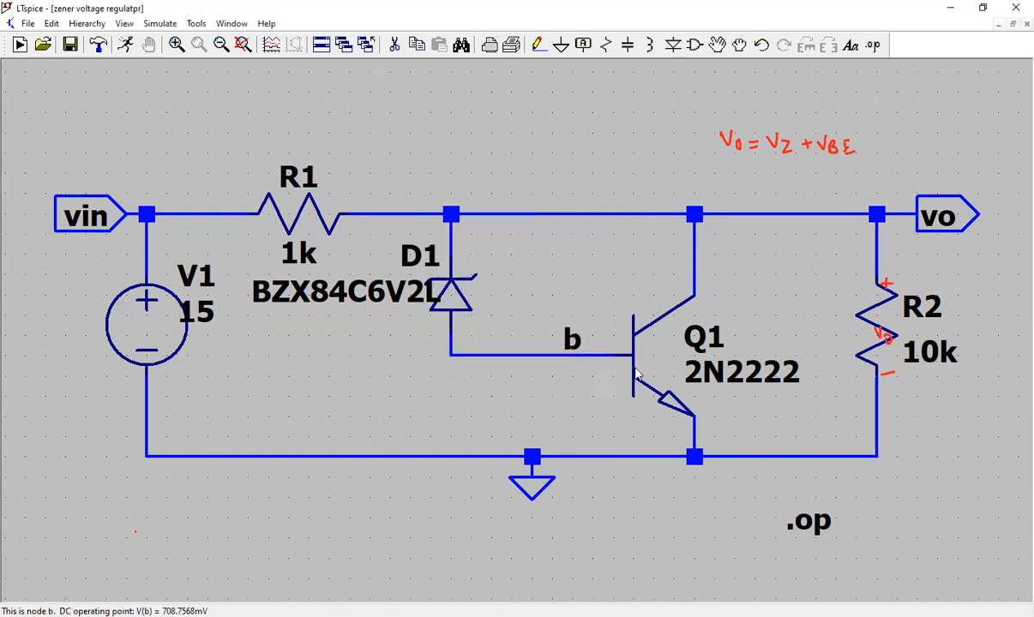
# Rerun the simulation to compare the voltages at node b and vo with the output formula, closing the results when done.
pyautogui.rightClick(593, 355)
pyautogui.click(126, 45)
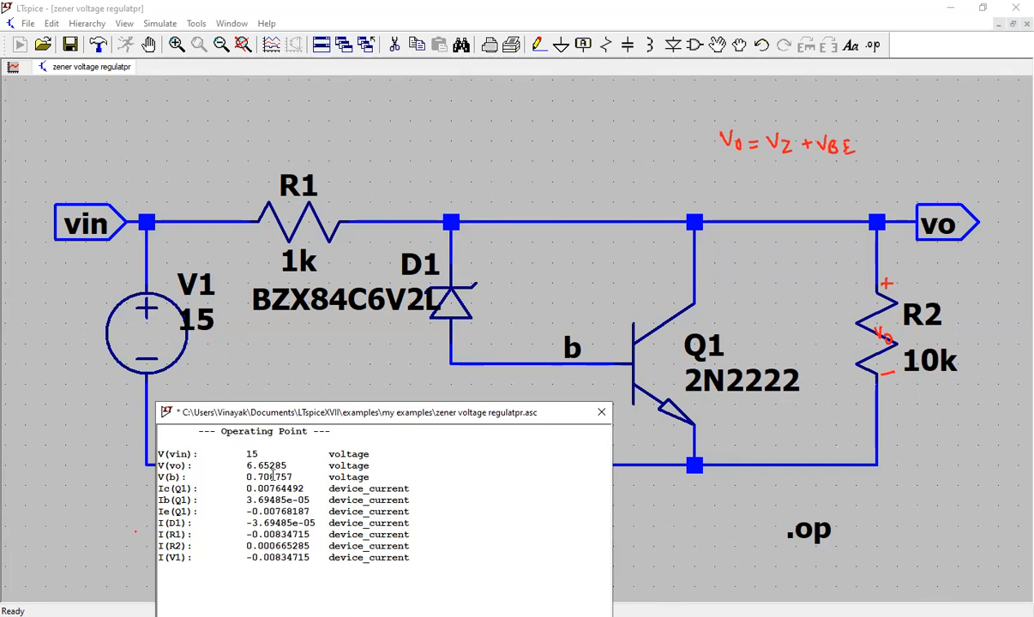
pyautogui.moveTo(275, 476); pyautogui.dragTo(251, 477)
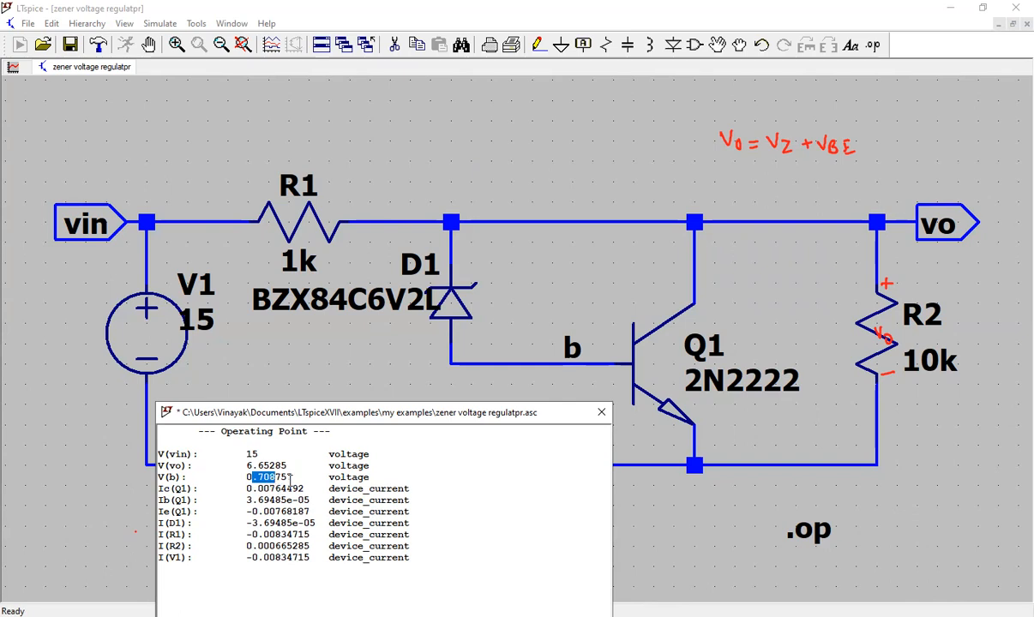
pyautogui.click(289, 480)
pyautogui.moveTo(298, 464); pyautogui.dragTo(238, 468)
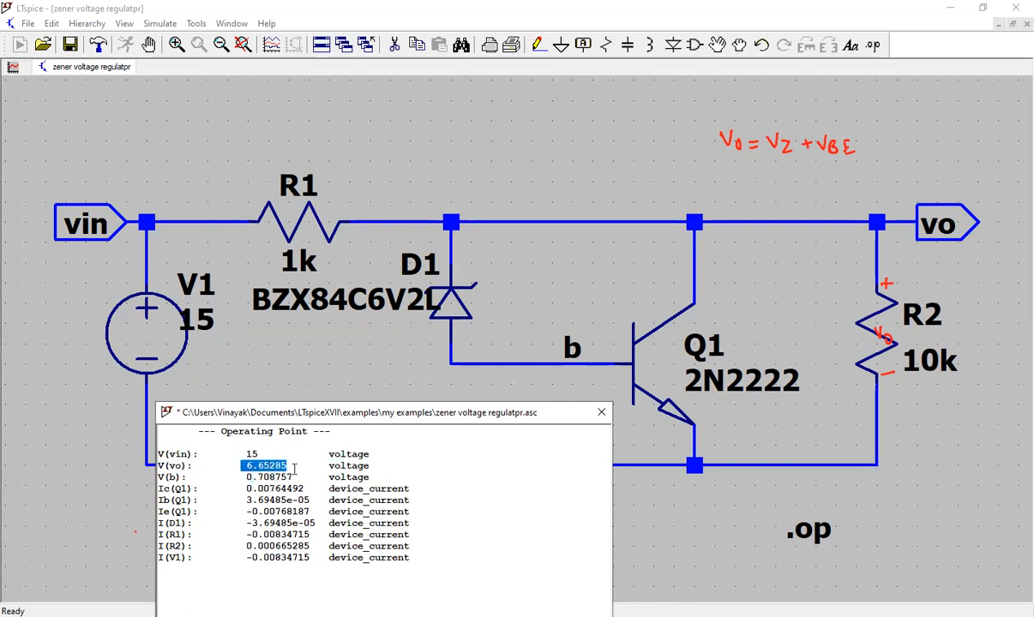
pyautogui.click(562, 68)
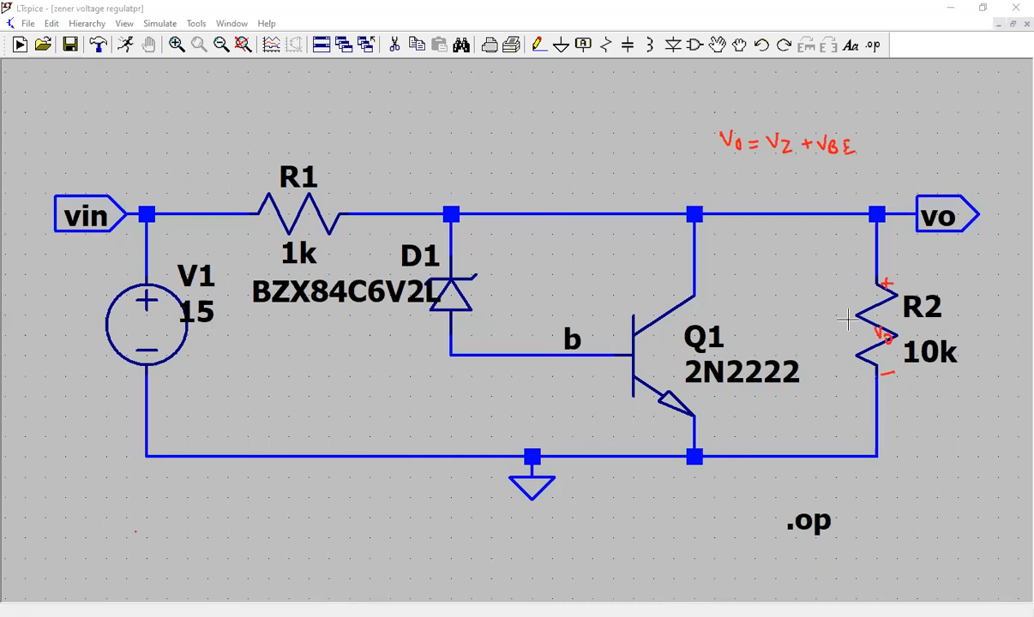
# Set the resistance of R1 to 100 ohms.
pyautogui.rightClick(297, 212)
pyautogui.write('100')
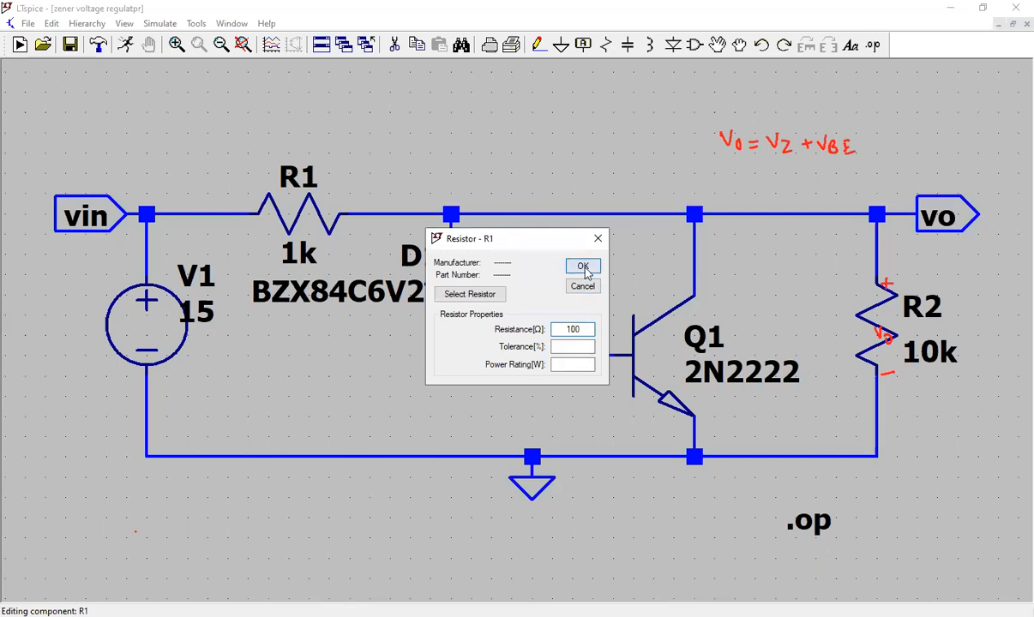
pyautogui.click(582, 266)
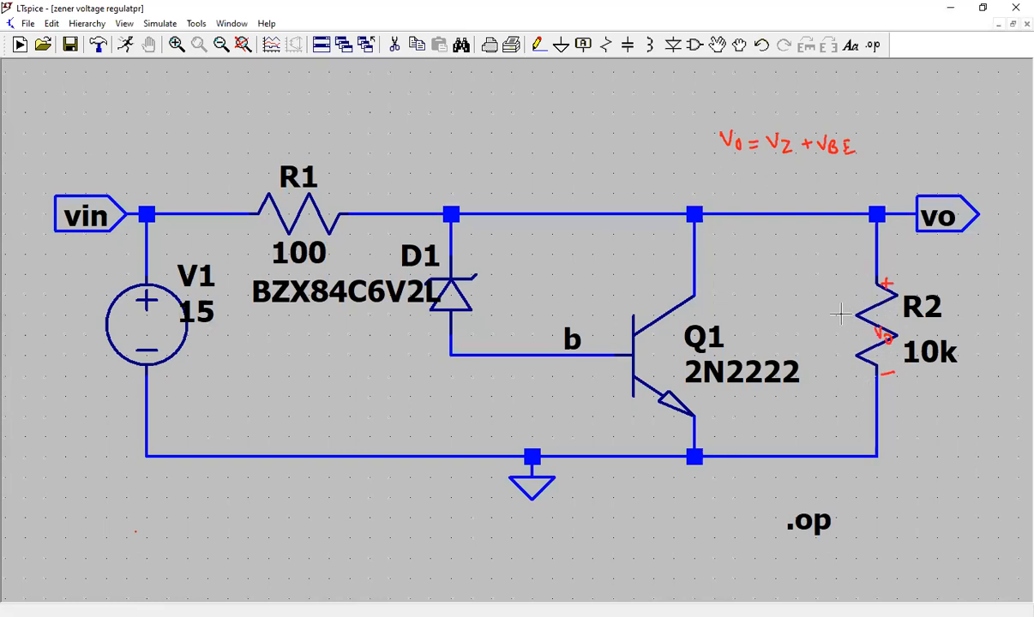
# Rerun the operating point simulation with the changed R1 and move the results window clear of diode D1.
pyautogui.click(121, 47)
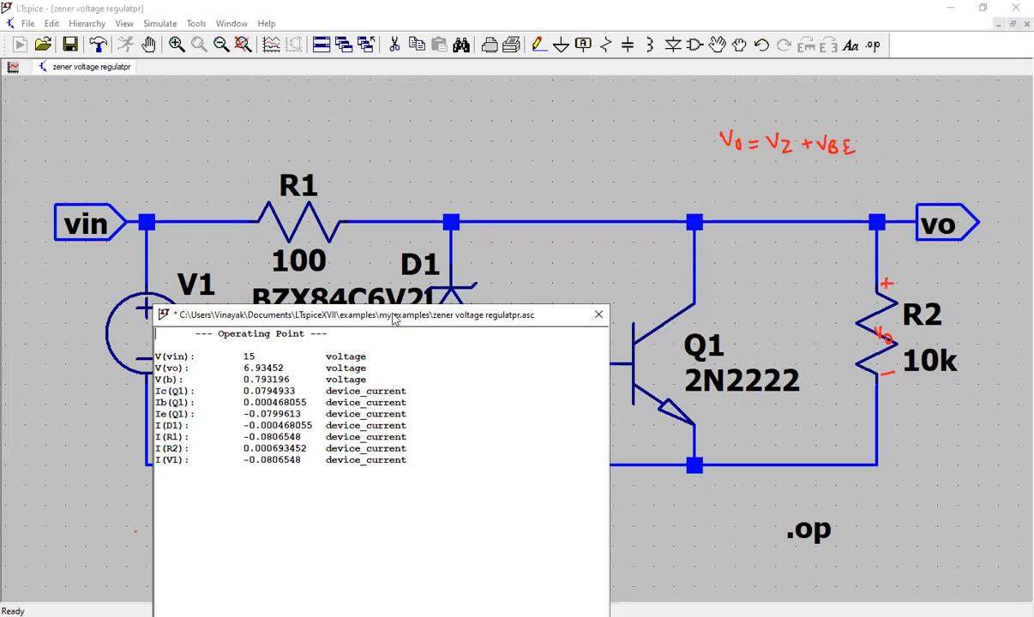
pyautogui.moveTo(391, 331); pyautogui.dragTo(345, 409)
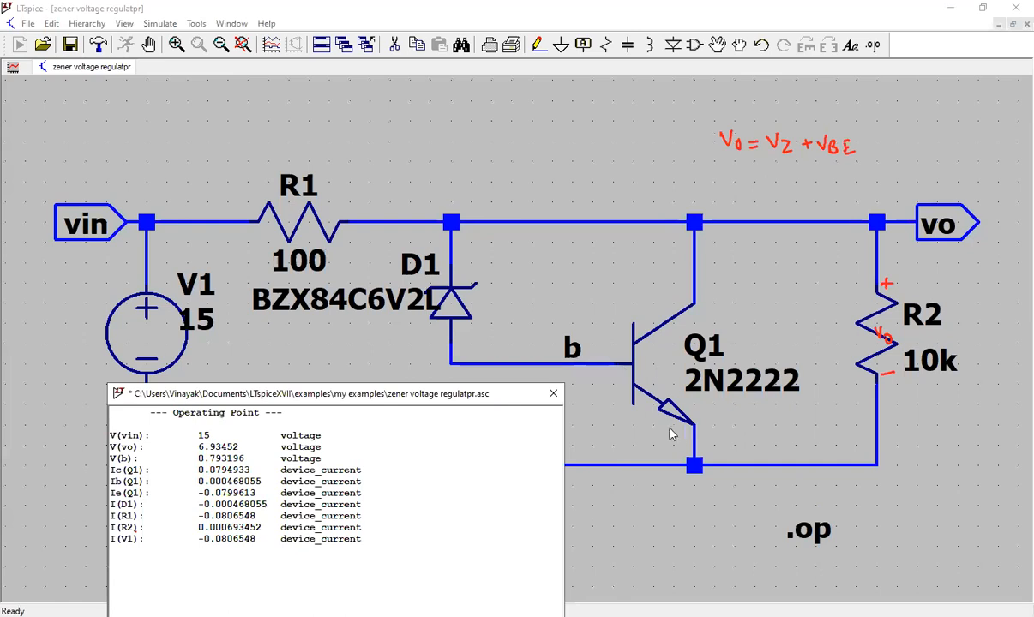
# Examine the voltages at vo and b and the device currents for the 100 ohm R1, closing the results when done.
pyautogui.moveTo(325, 448); pyautogui.dragTo(96, 446)
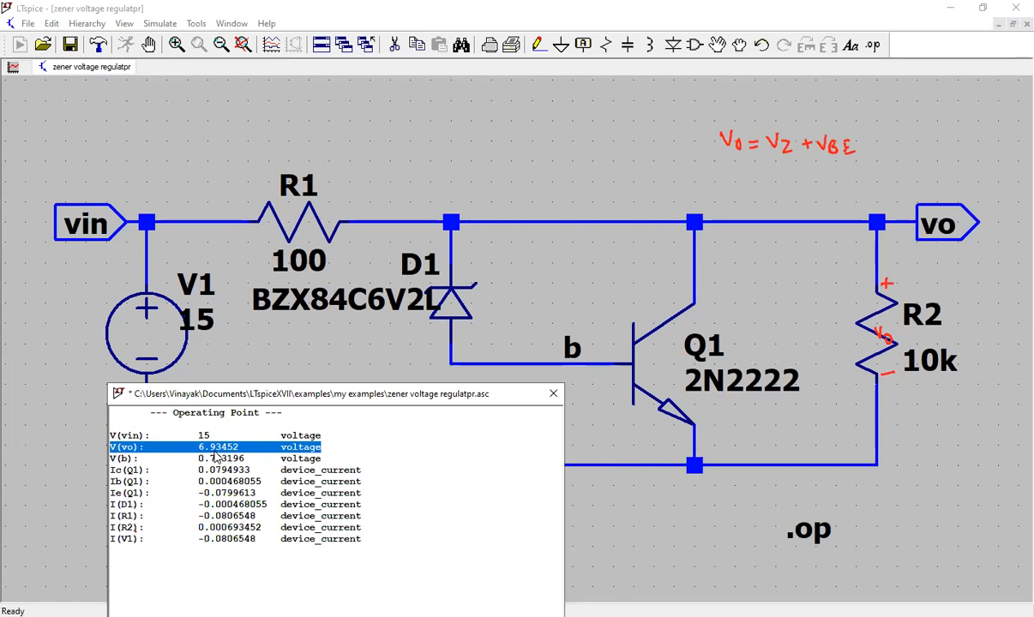
pyautogui.moveTo(193, 458); pyautogui.dragTo(244, 458)
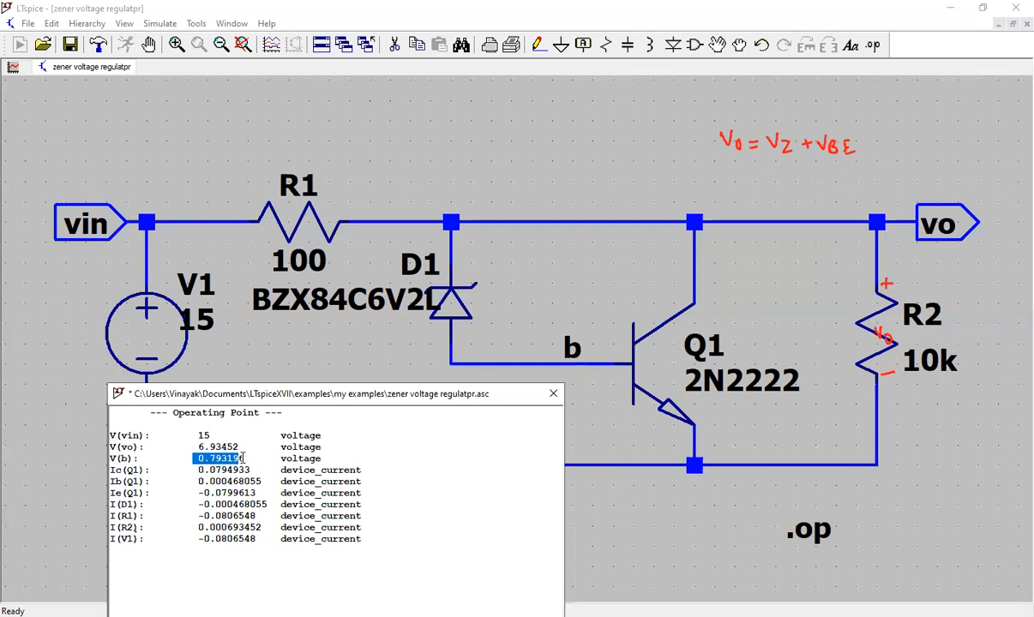
pyautogui.moveTo(244, 458); pyautogui.dragTo(211, 477)
pyautogui.click(224, 473)
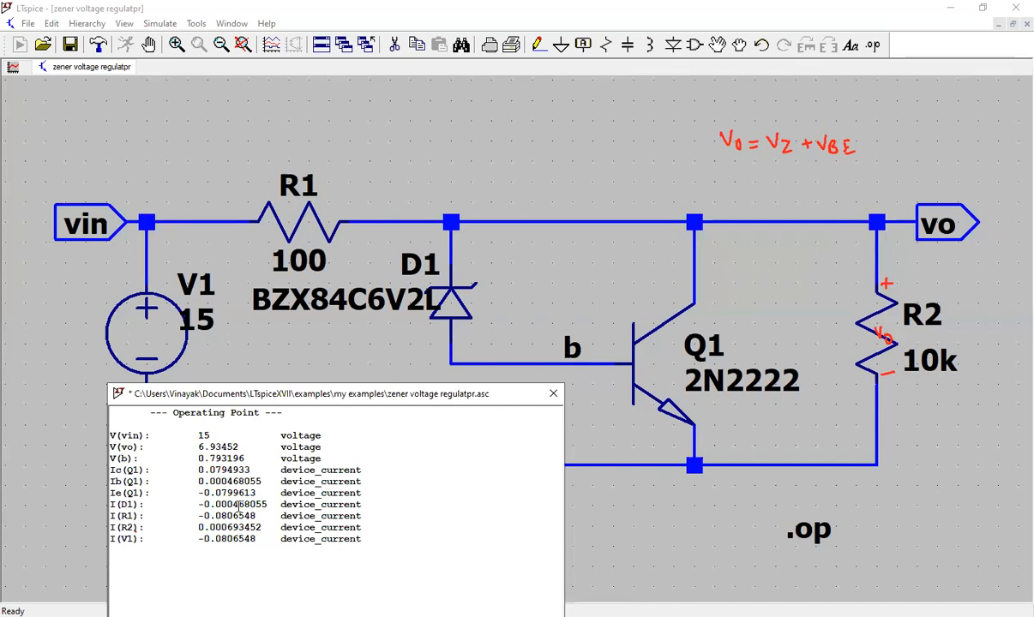
pyautogui.click(238, 506)
pyautogui.click(552, 393)
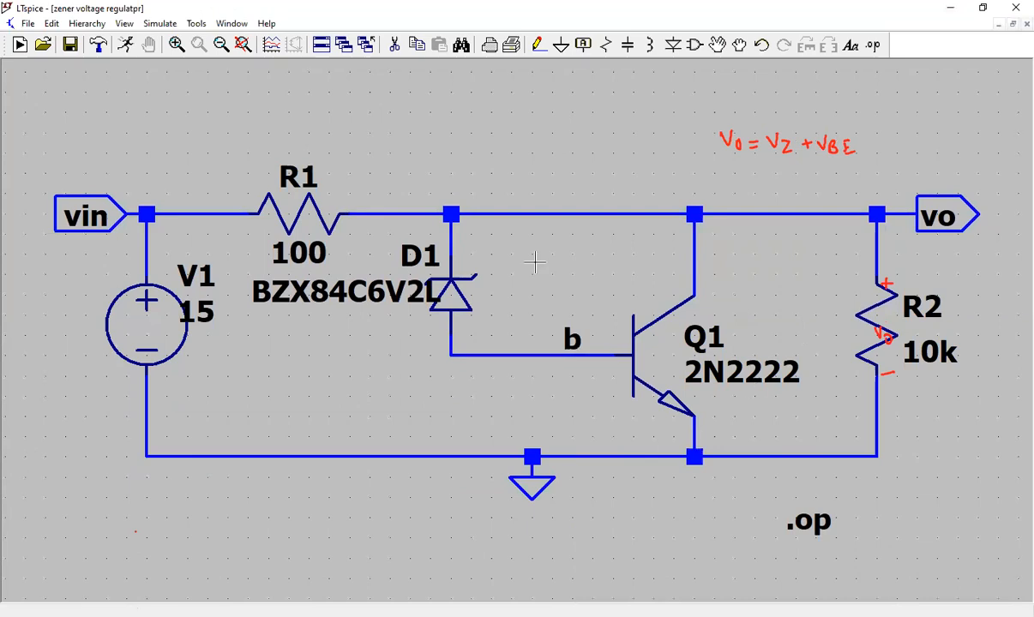
# Set the resistance of R1 to 1k and rerun the operating point simulation to read the voltages at vo and b.
pyautogui.click(357, 53)
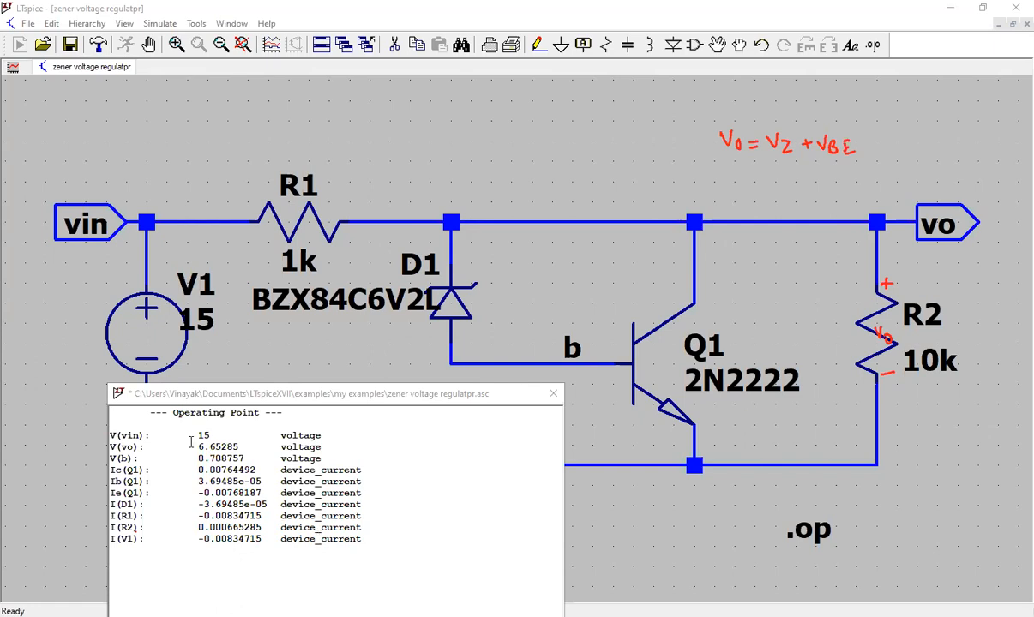
pyautogui.moveTo(222, 447); pyautogui.dragTo(196, 446)
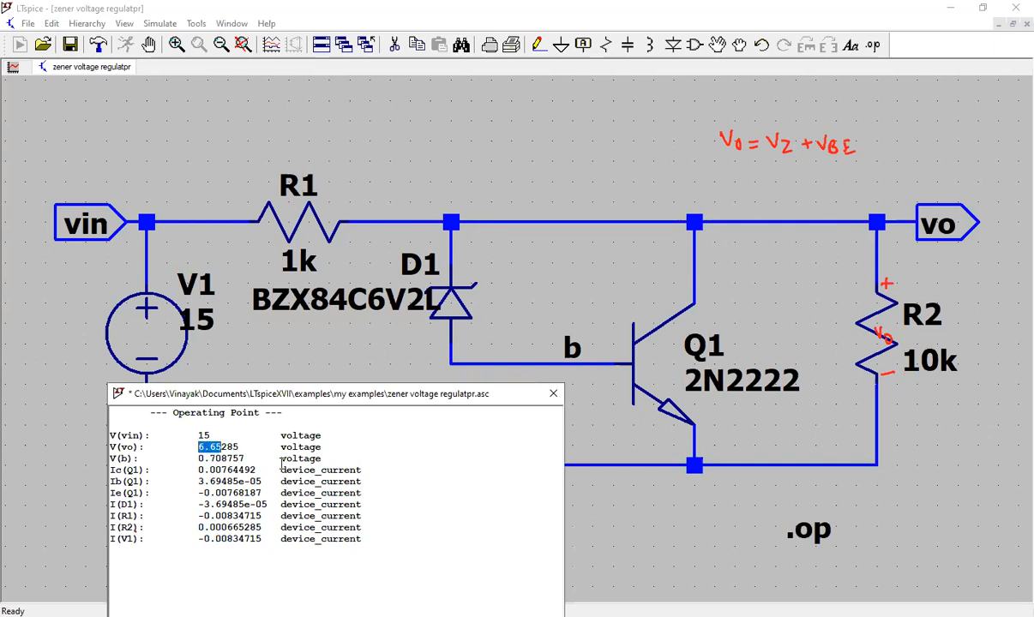
pyautogui.moveTo(221, 458); pyautogui.dragTo(198, 458)
pyautogui.click(208, 458)
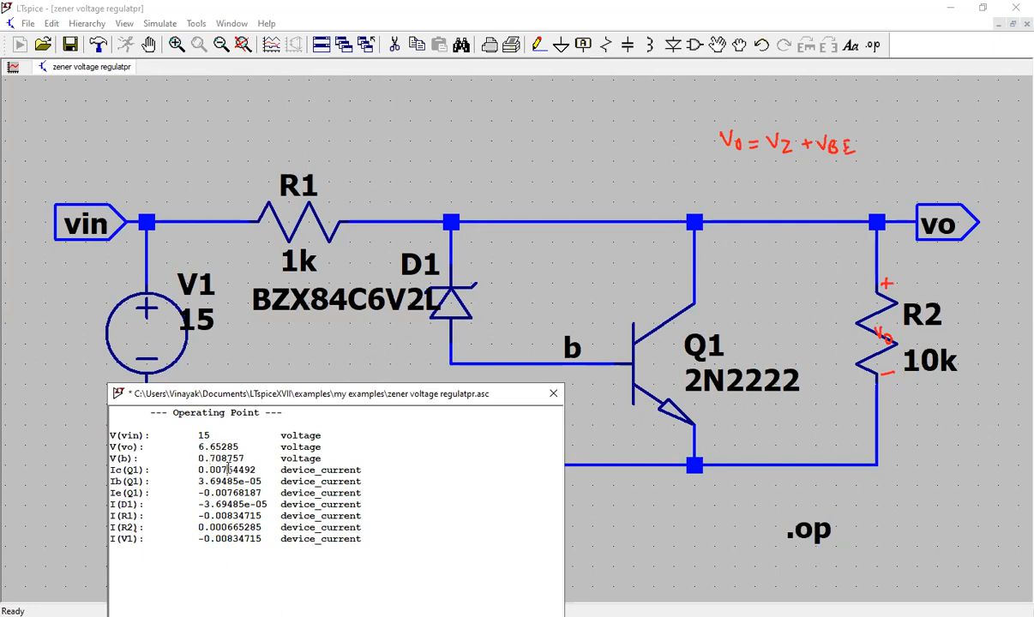
# Examine the currents through transistor Q1, diode D1 and both resistors in the results, closing them when done.
pyautogui.moveTo(193, 469); pyautogui.dragTo(233, 470)
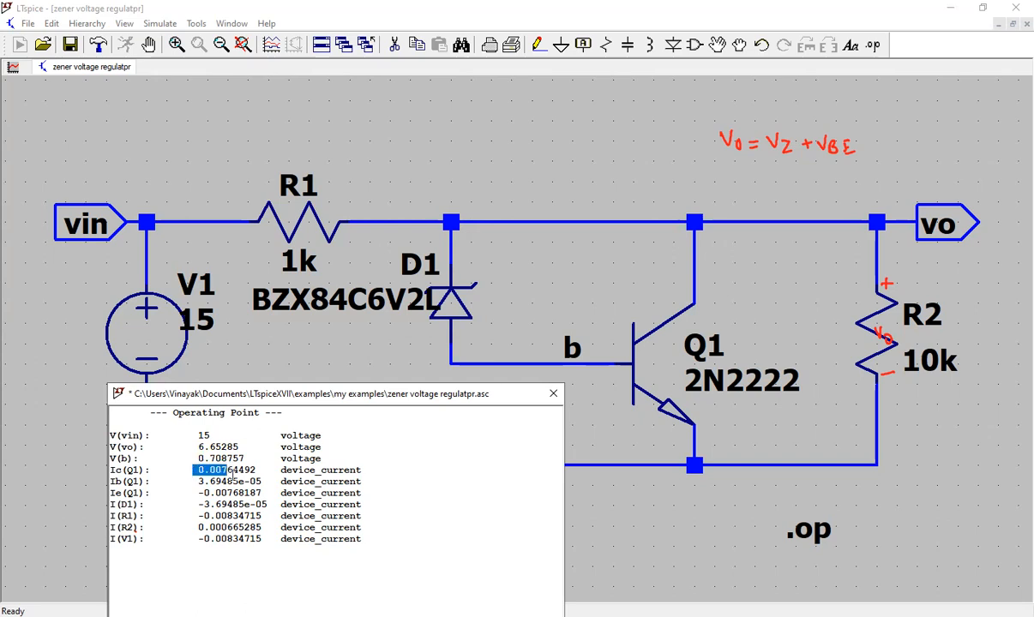
pyautogui.click(216, 481)
pyautogui.moveTo(205, 493); pyautogui.dragTo(220, 493)
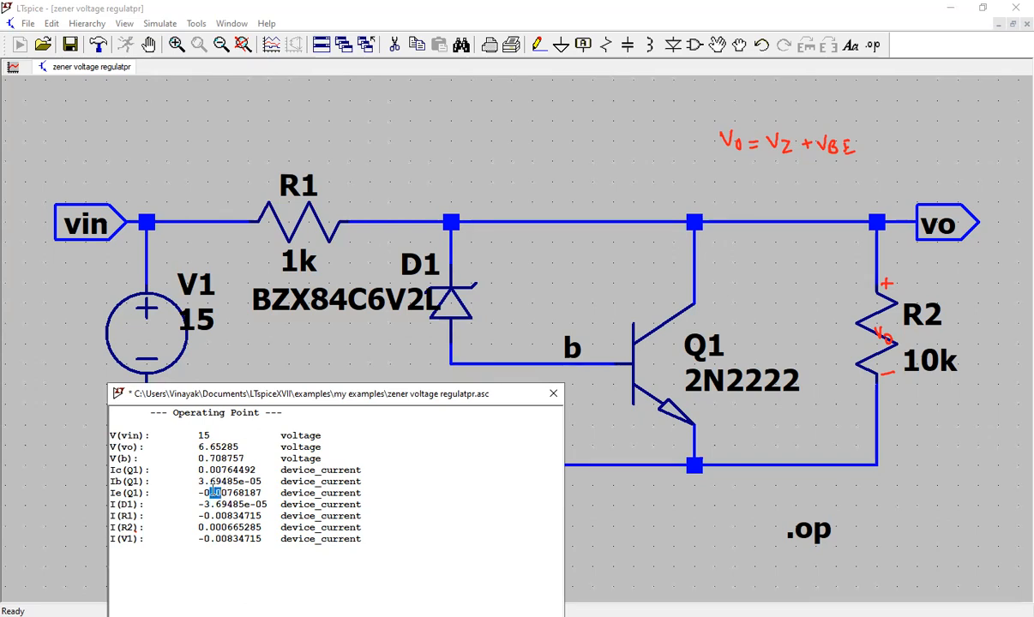
pyautogui.click(230, 481)
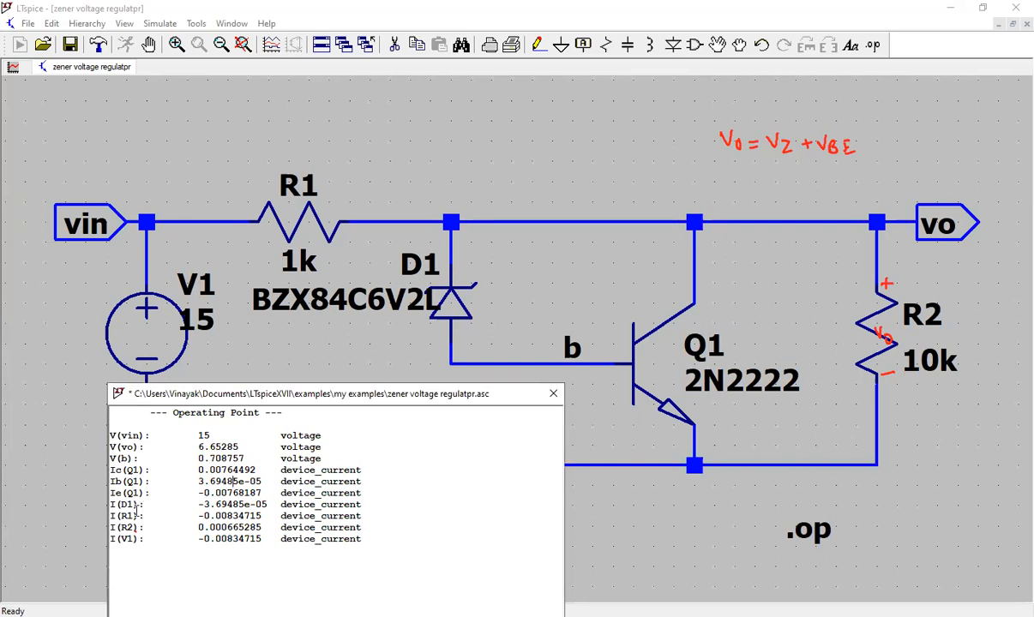
pyautogui.moveTo(203, 504); pyautogui.dragTo(221, 505)
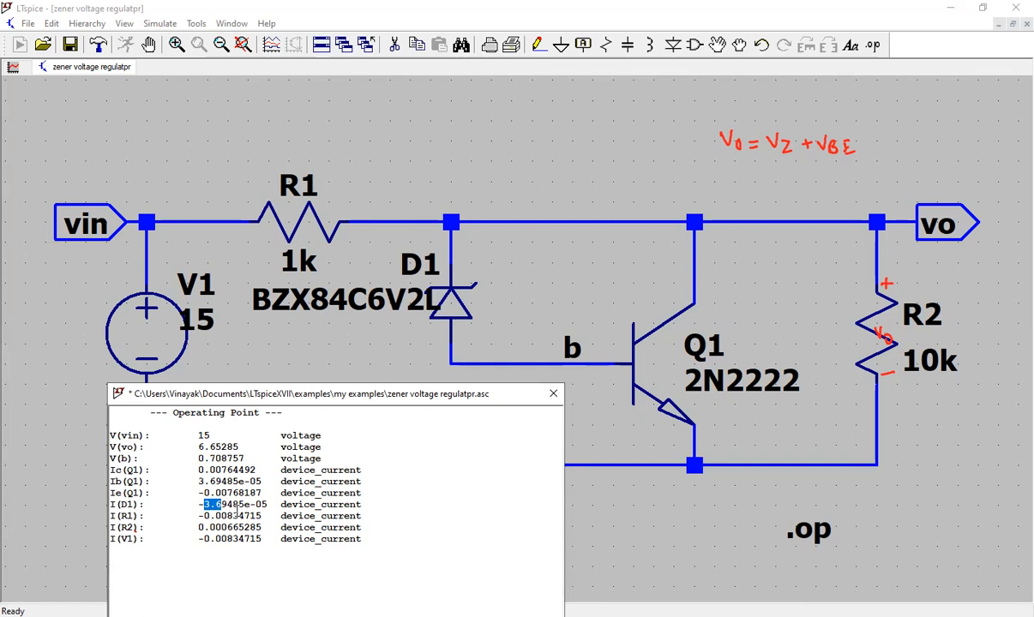
pyautogui.tripleClick(231, 516)
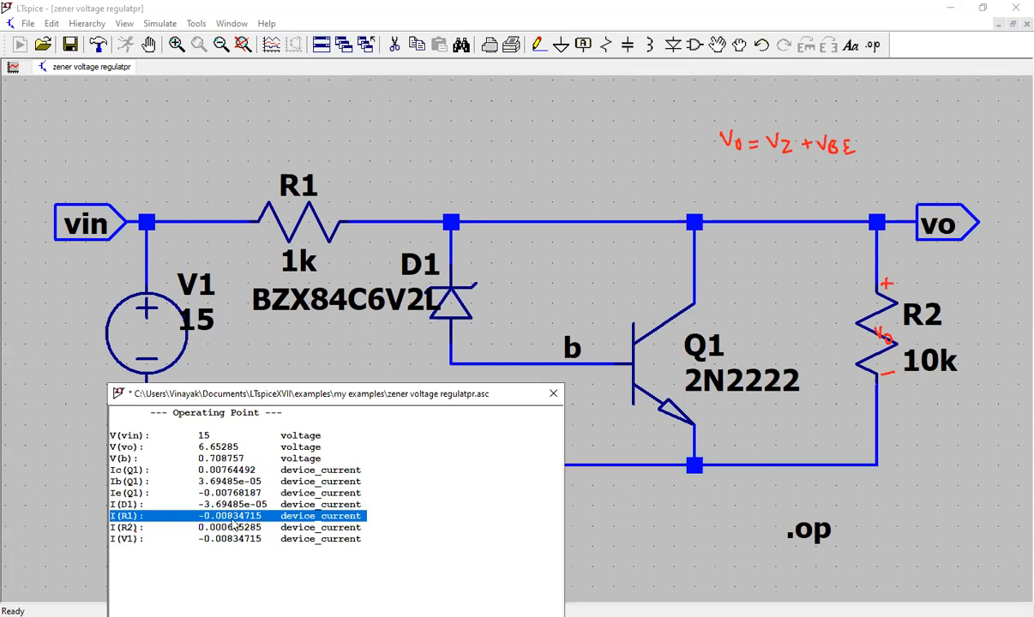
pyautogui.click(233, 522)
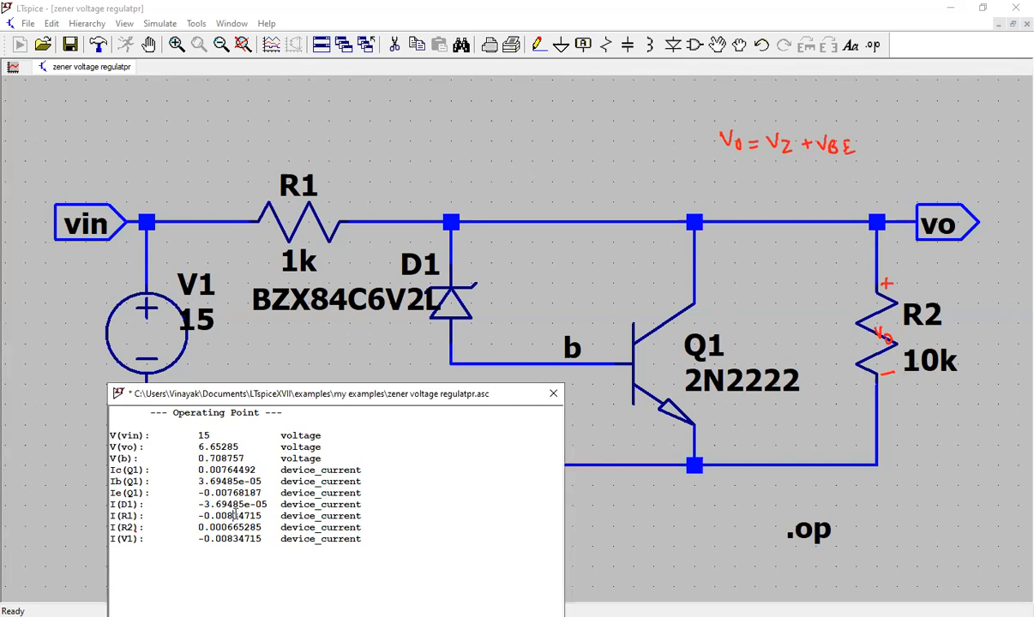
pyautogui.moveTo(205, 506)
pyautogui.mouseDown()
pyautogui.moveTo(230, 505)
pyautogui.moveTo(221, 505)
pyautogui.mouseUp()
pyautogui.click(228, 528)
pyautogui.click(553, 393)
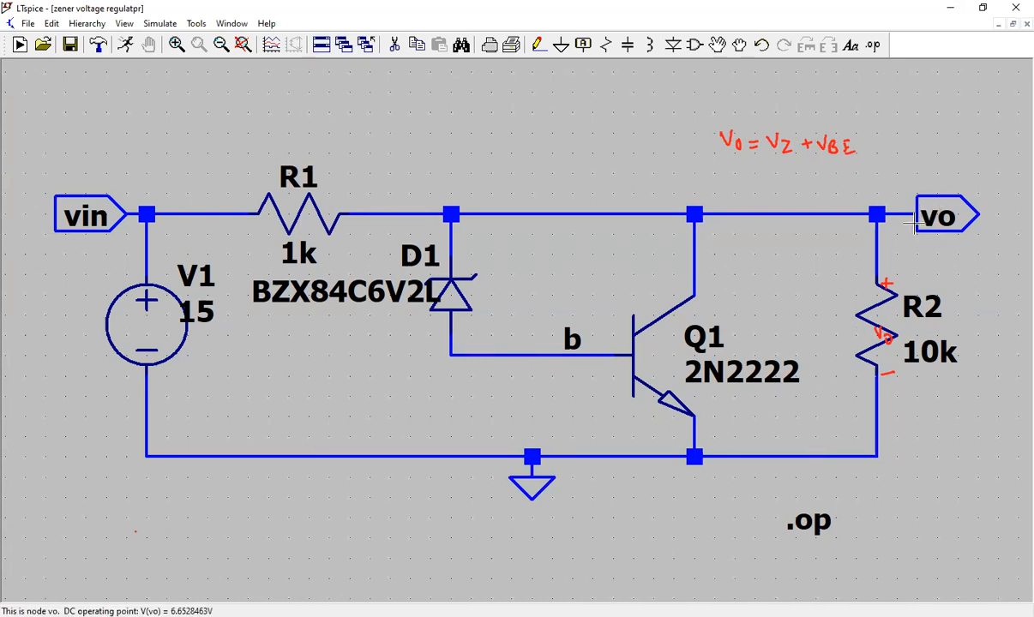
# Rerun the operating point simulation to check the output voltage at vo again, then close the results.
pyautogui.click(126, 45)
pyautogui.moveTo(221, 447); pyautogui.dragTo(192, 447)
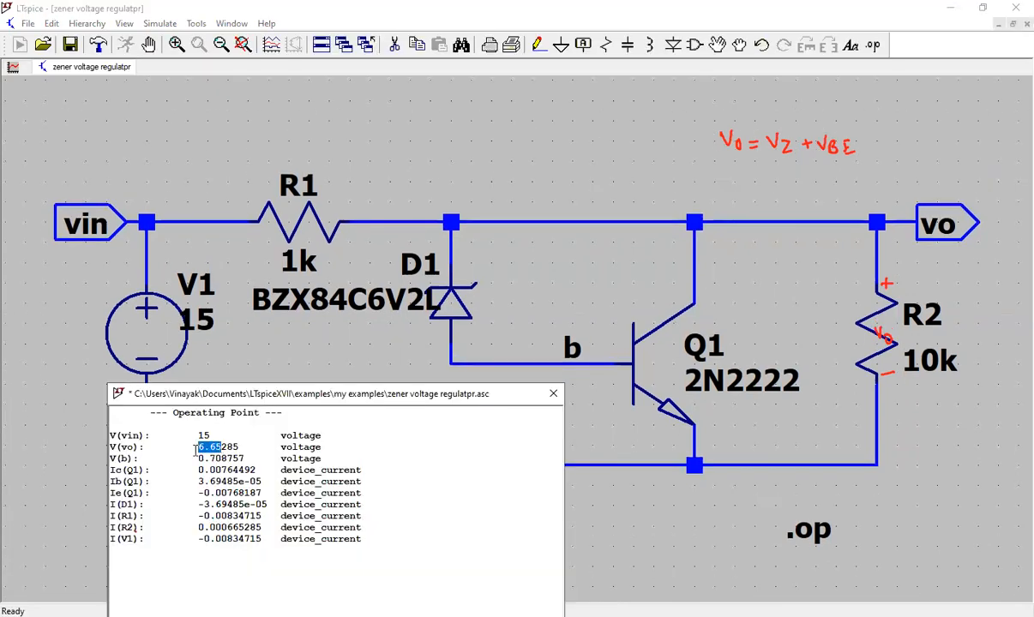
pyautogui.click(553, 392)
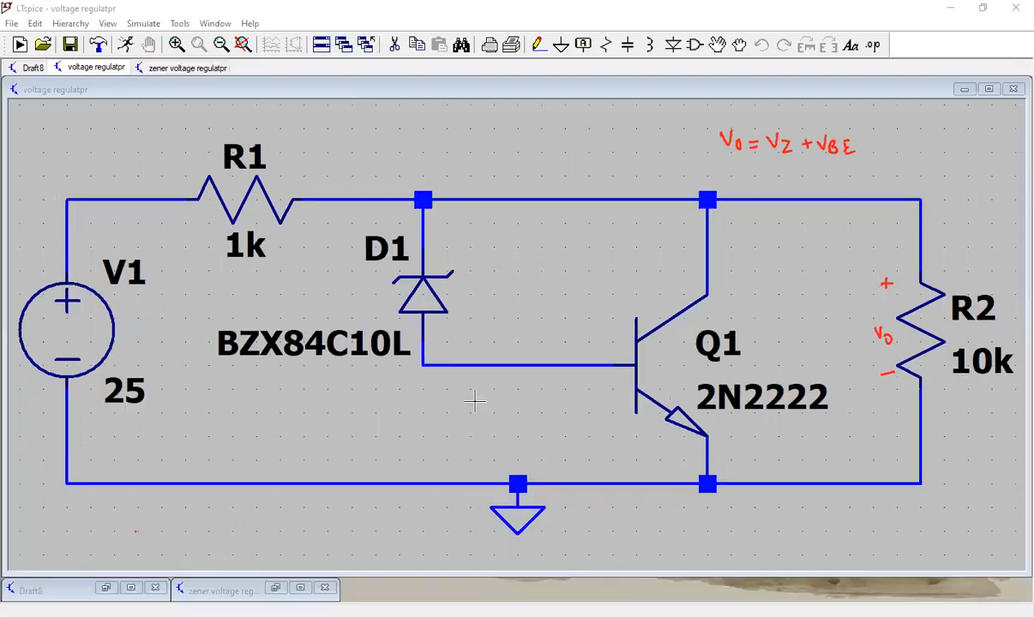
# In the voltage regulatpr schematic, set the resistance of load resistor R2 to the parameter {x}.
pyautogui.click(475, 401)
pyautogui.scroll(1, 688, 366)
pyautogui.scroll(-1, 675, 370)
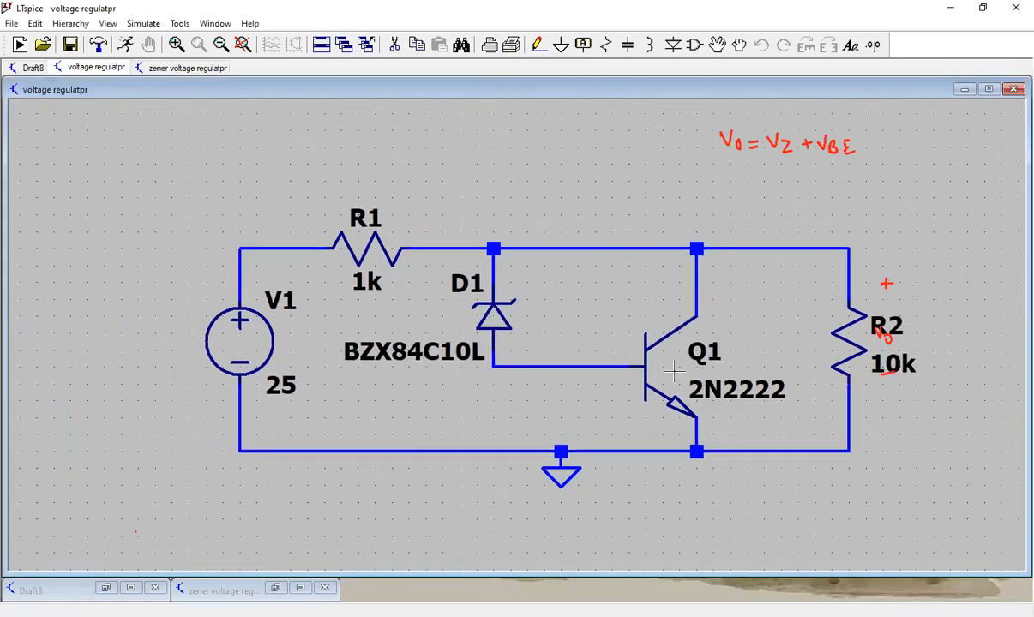
pyautogui.scroll(1, 404, 510)
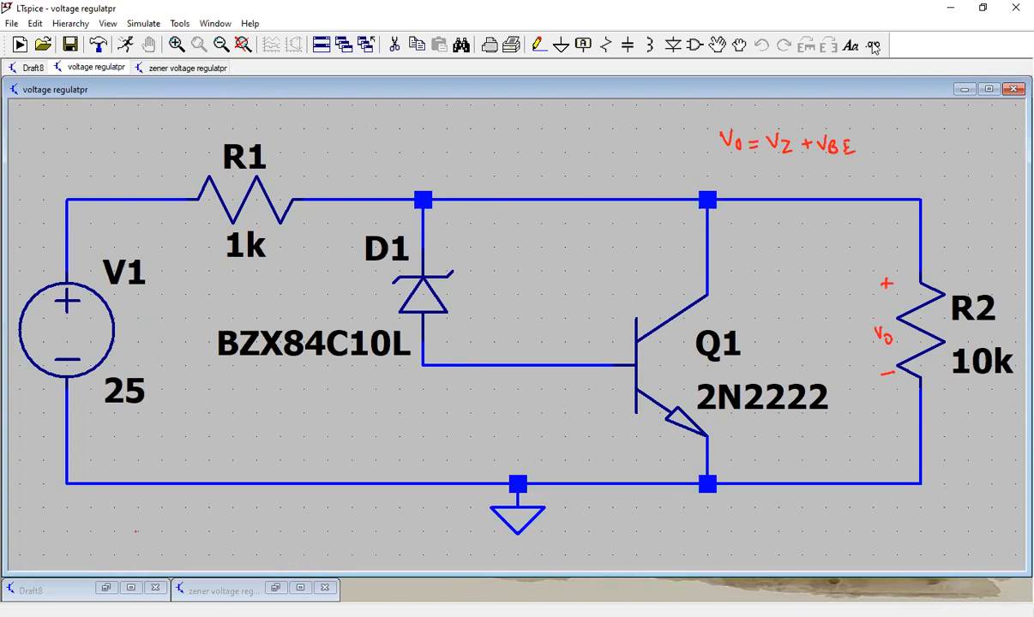
pyautogui.click(872, 46)
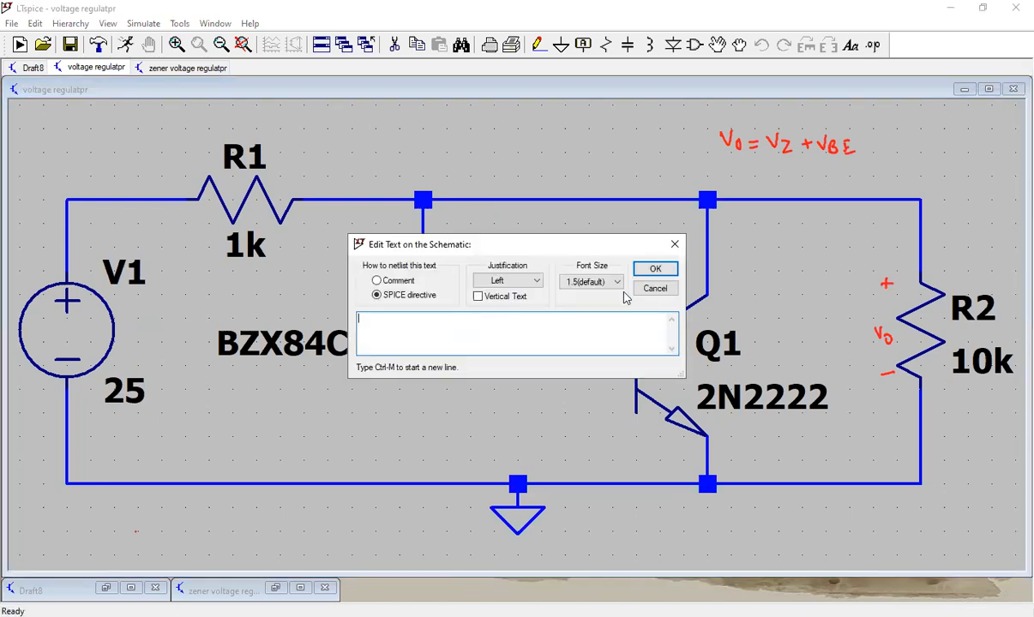
pyautogui.click(651, 289)
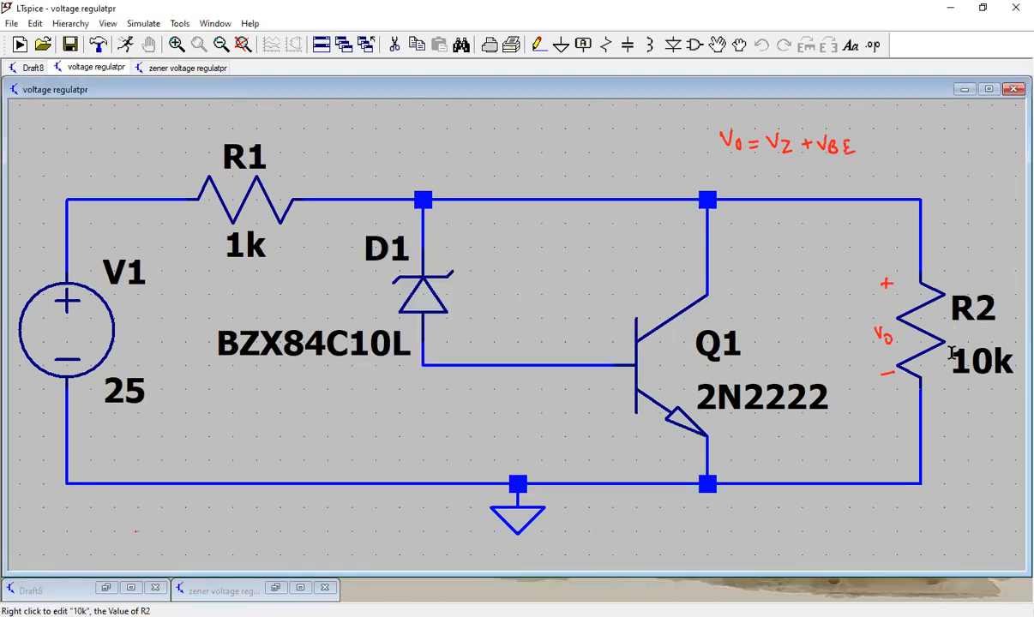
pyautogui.rightClick(928, 321)
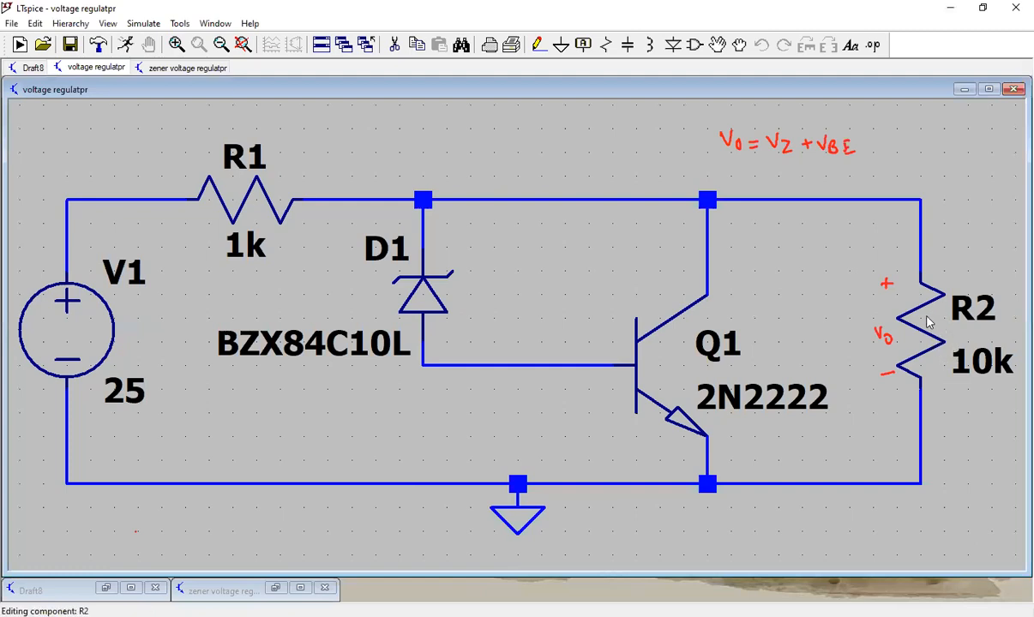
pyautogui.write('{x}')
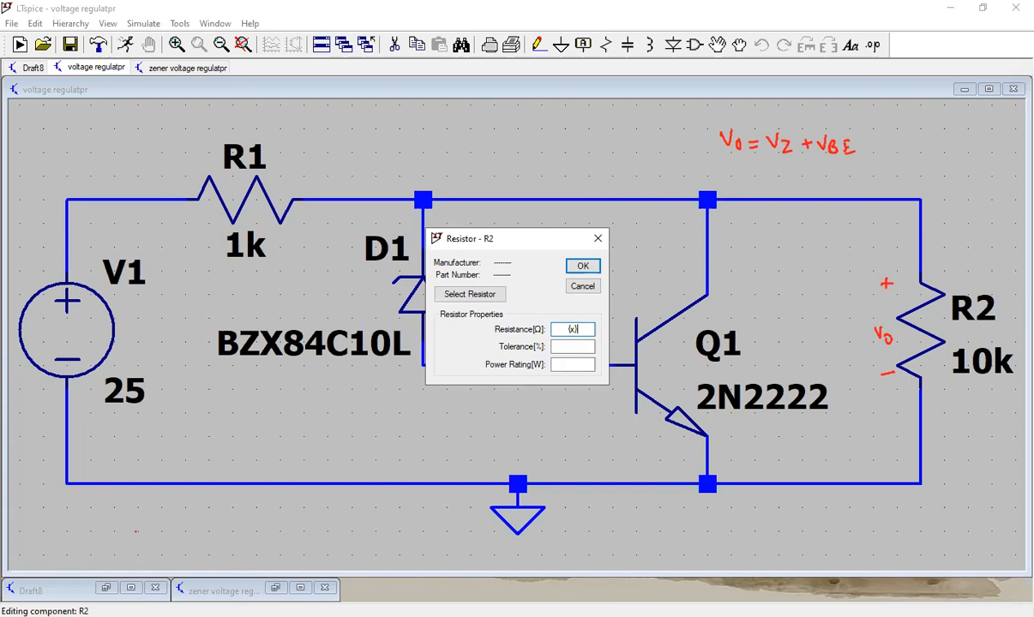
pyautogui.press('Return')
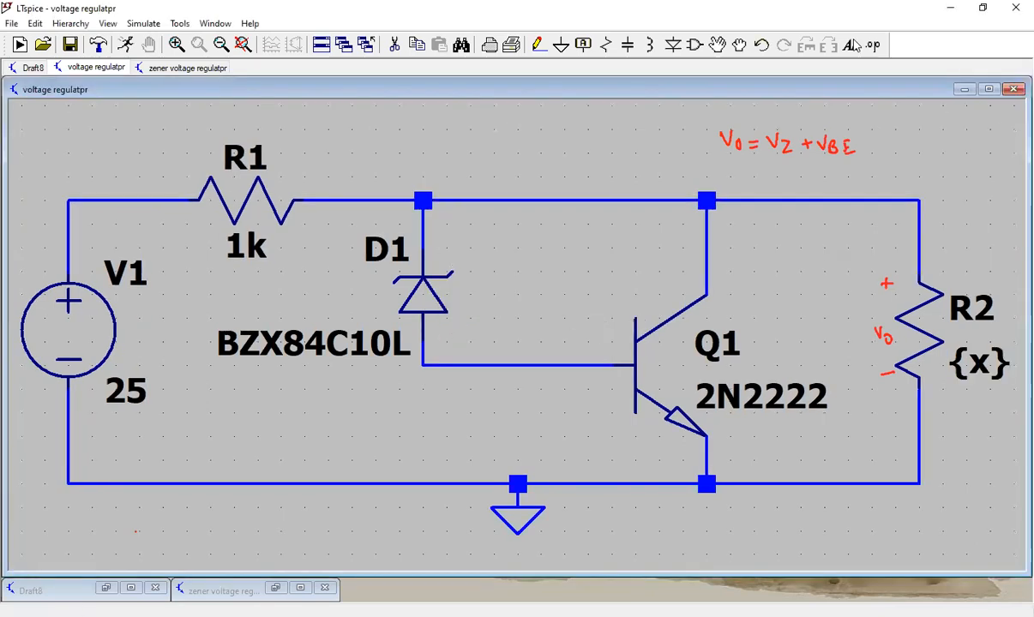
# Place the SPICE directive .step param x 10k 15k 0.5k below the circuit.
pyautogui.write('s')
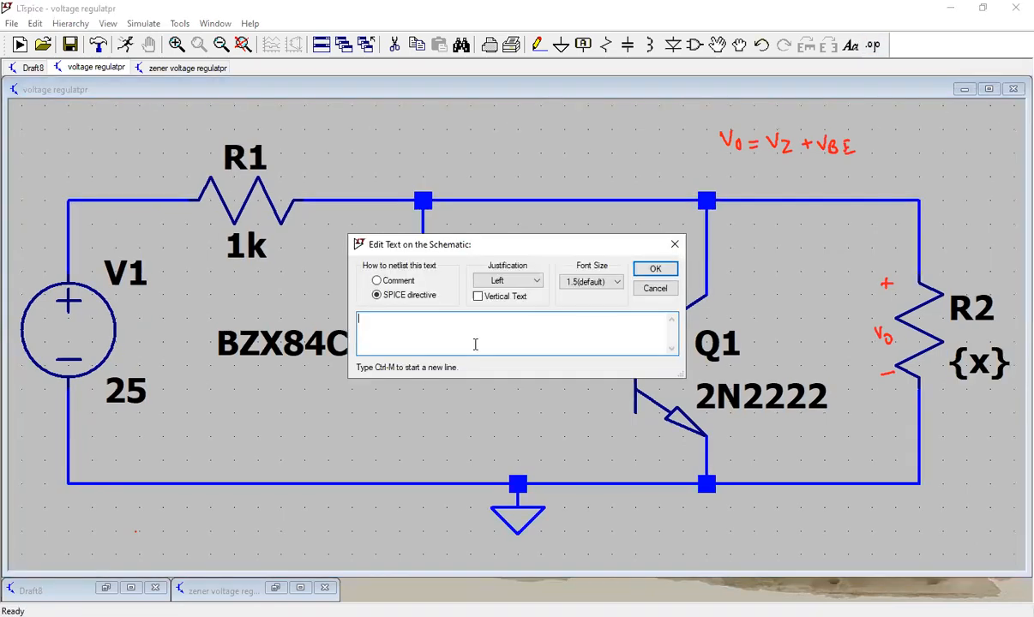
pyautogui.write('.step ')
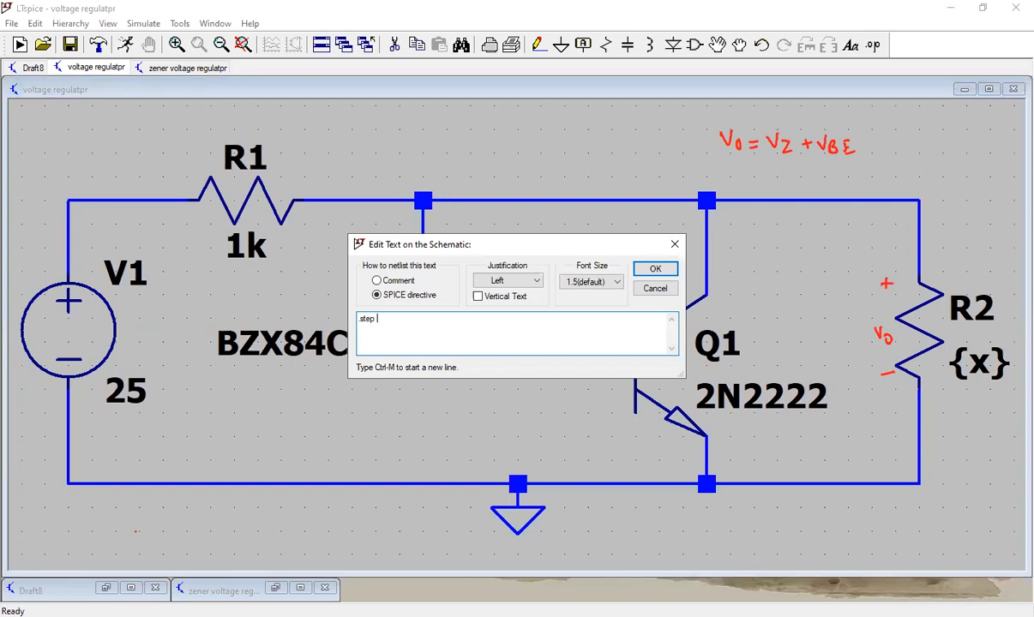
pyautogui.write('param x 10k 15k 0.5k')
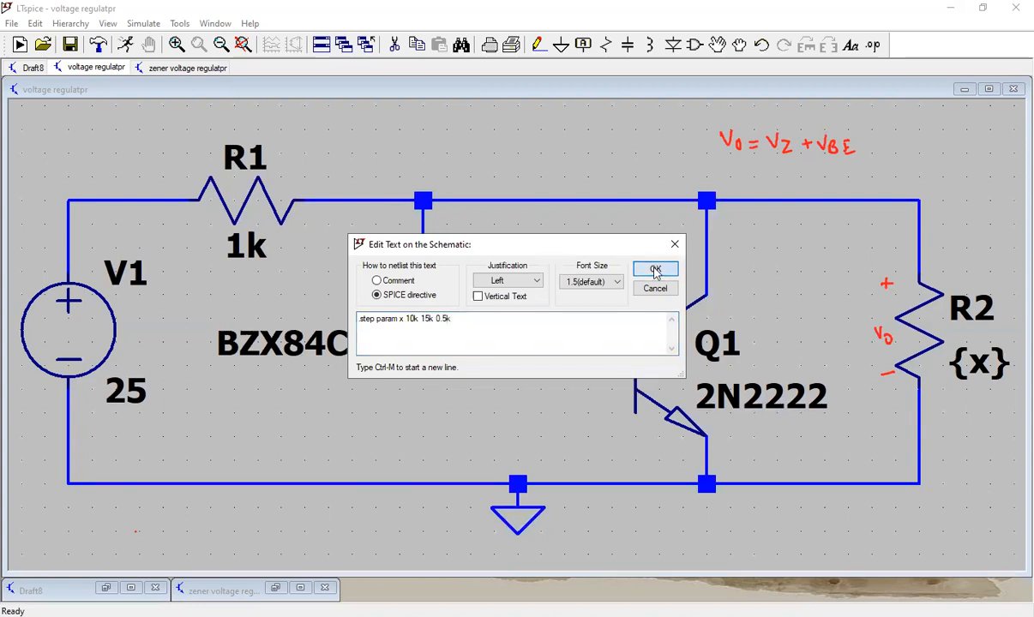
pyautogui.press('Return')
pyautogui.click(230, 532)
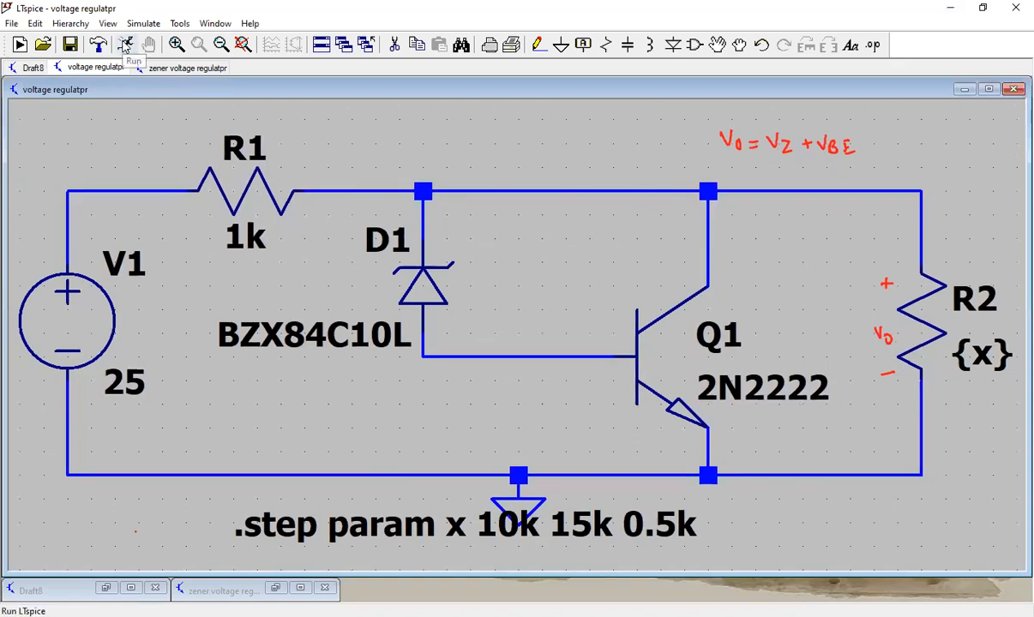
# Run the stepped simulation as a DC operating point analysis and plot the voltage at the output node above R2.
pyautogui.click(126, 45)
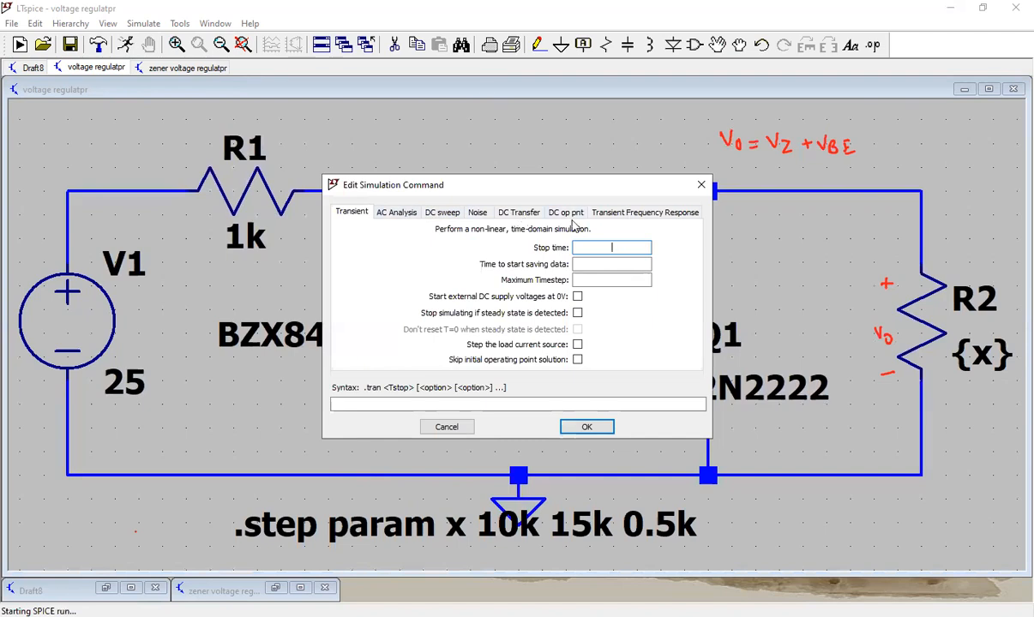
pyautogui.click(557, 212)
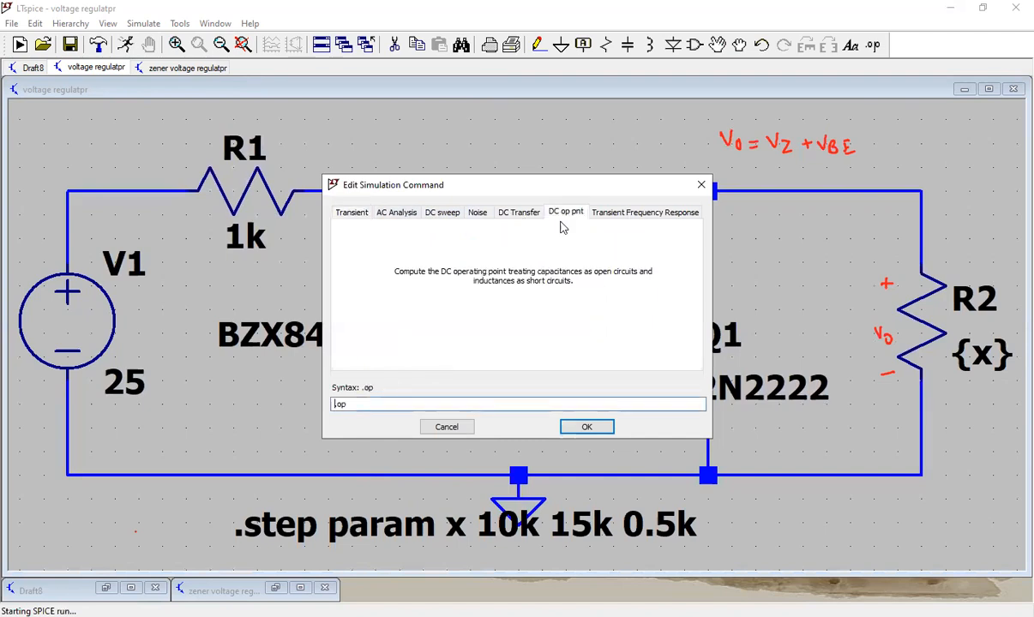
pyautogui.click(587, 427)
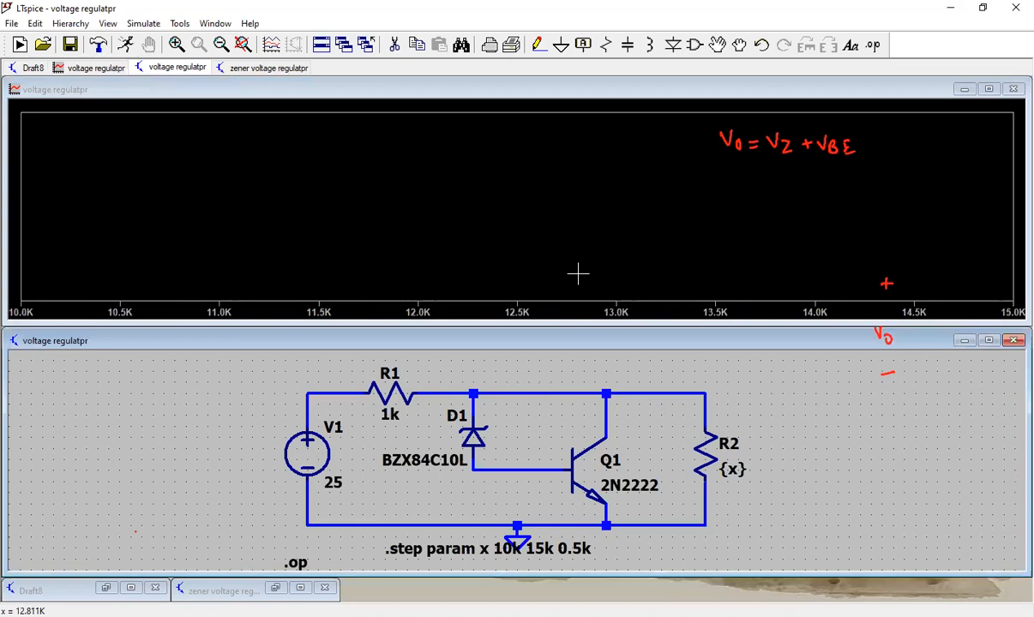
pyautogui.click(686, 393)
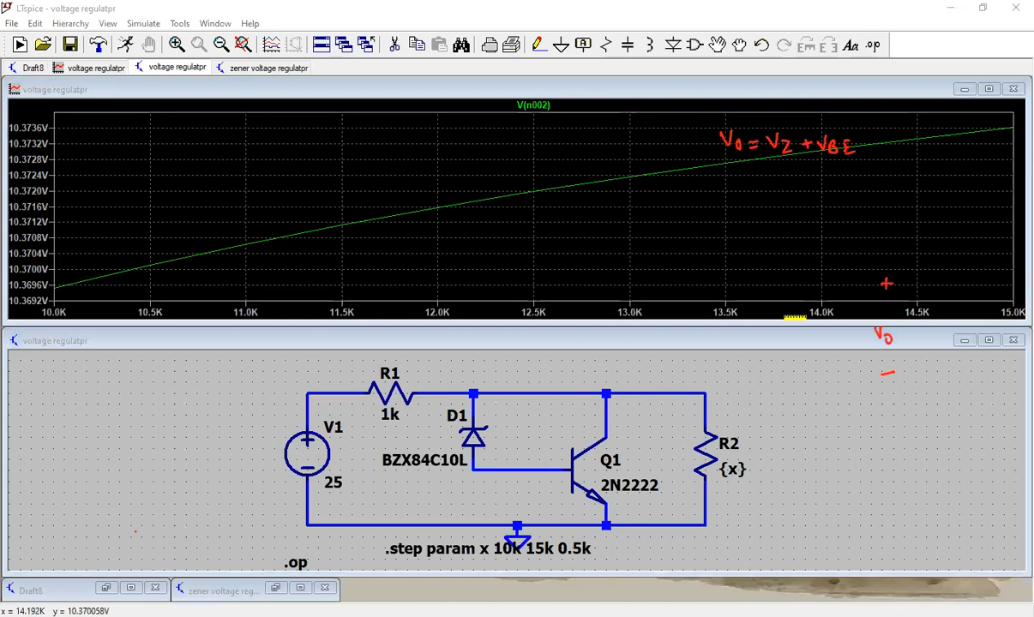
# Close the voltage regulatpr schematic without saving its changes.
pyautogui.click(1013, 341)
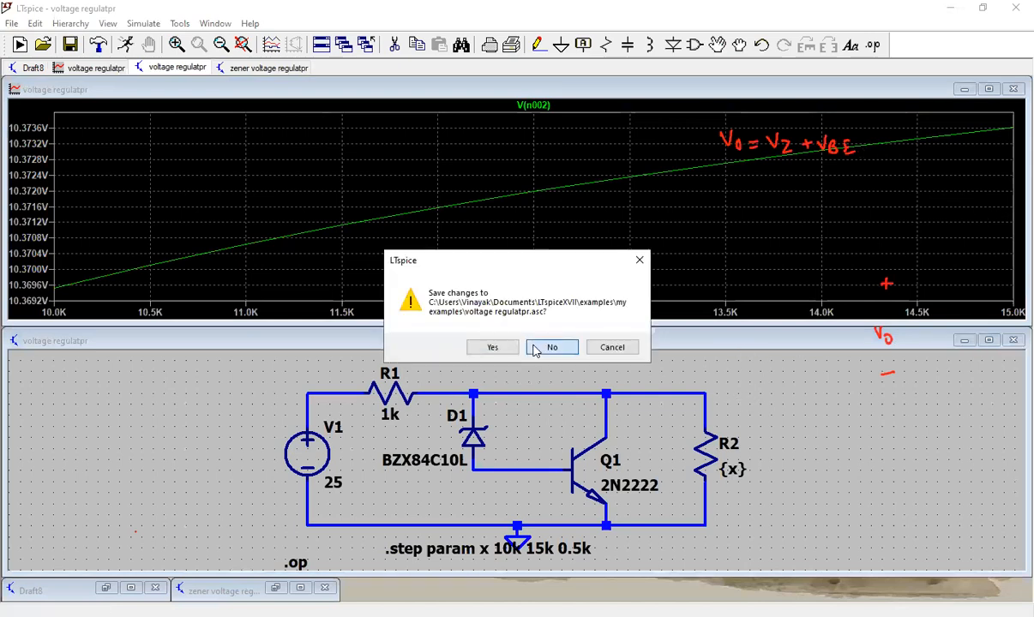
pyautogui.click(551, 347)
# In the zener voltage regulatpr schematic, step R2 as {x} from 10k to 15k in 0.5k increments and plot the voltage at vo.
pyautogui.click(299, 587)
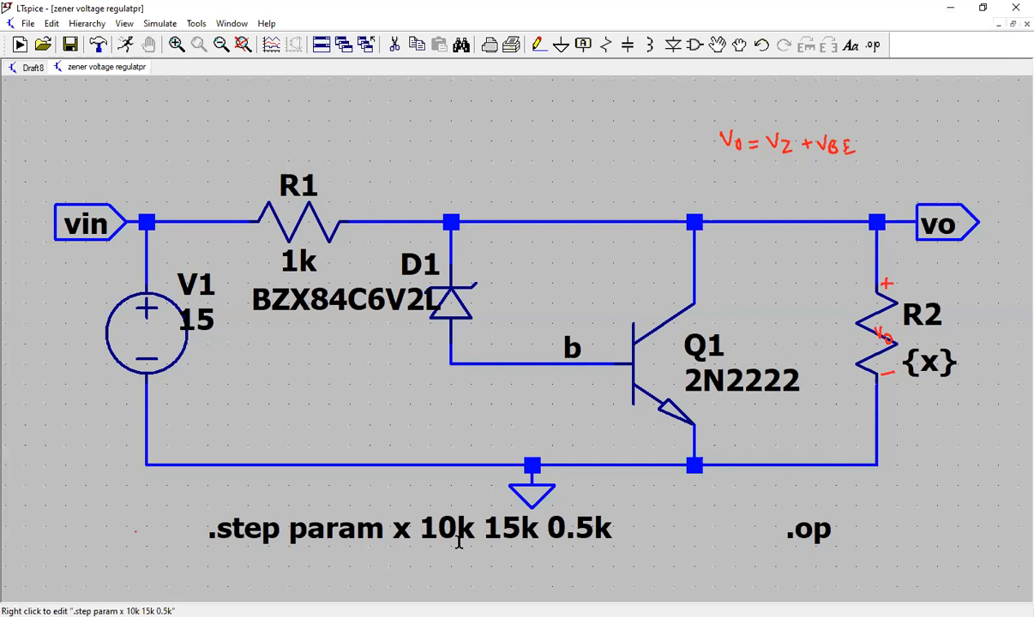
pyautogui.click(125, 44)
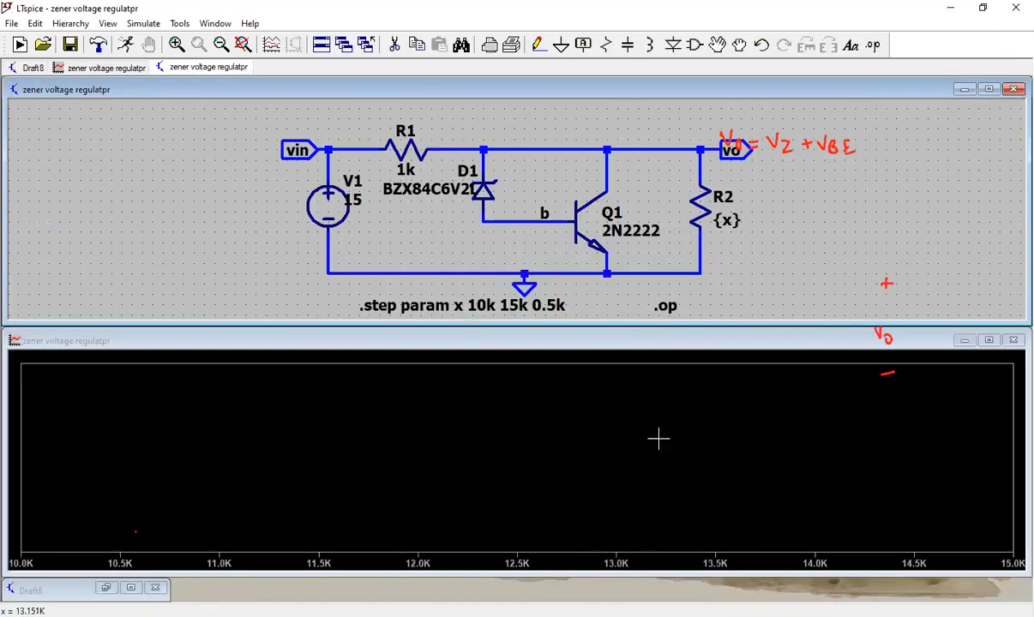
pyautogui.click(699, 140)
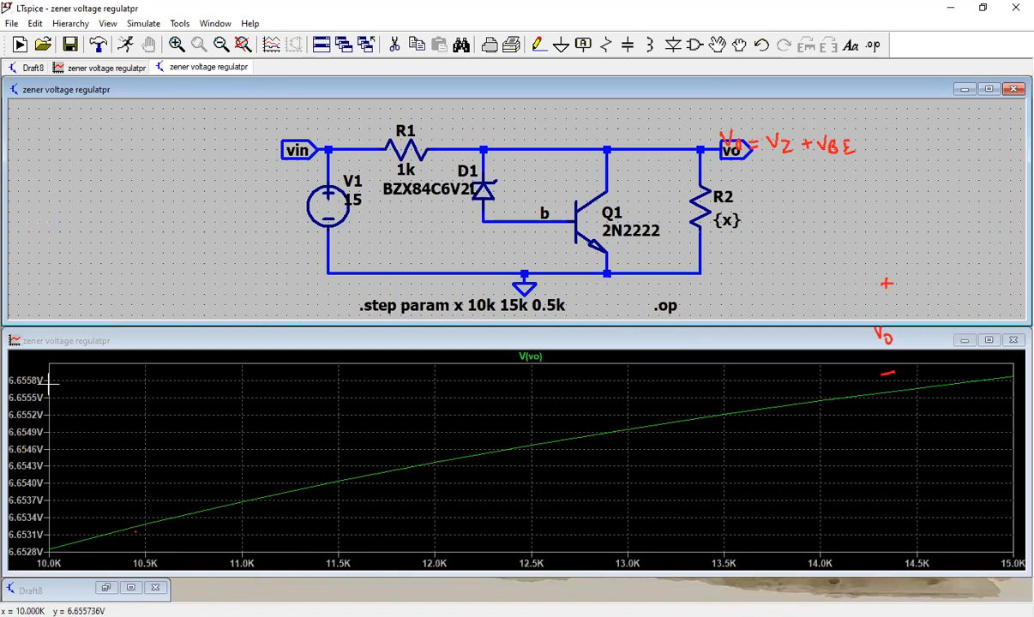
pyautogui.moveTo(49, 382); pyautogui.dragTo(101, 574)
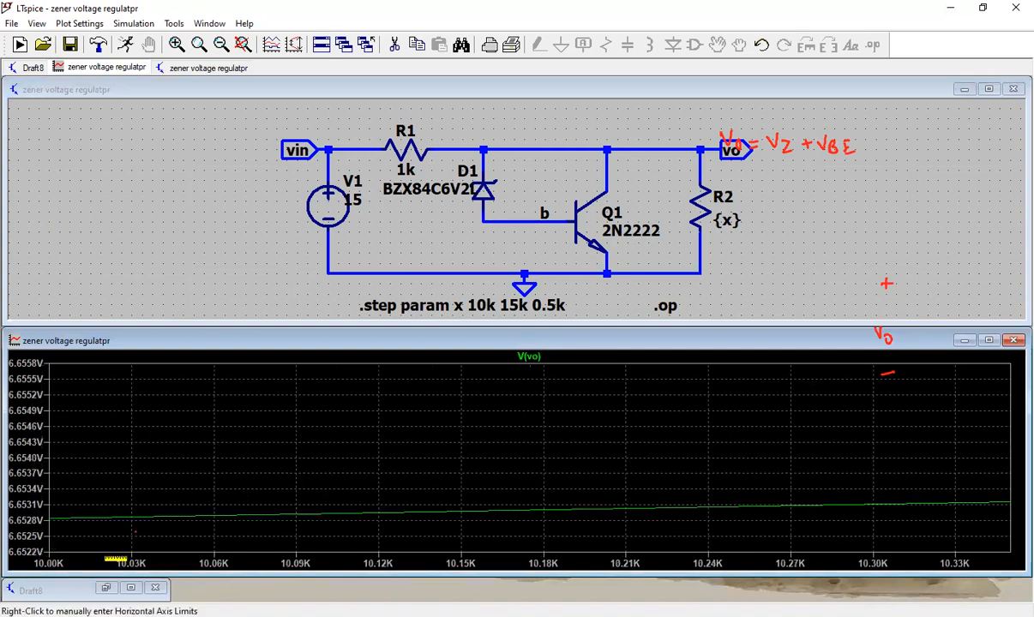
pyautogui.rightClick(641, 453)
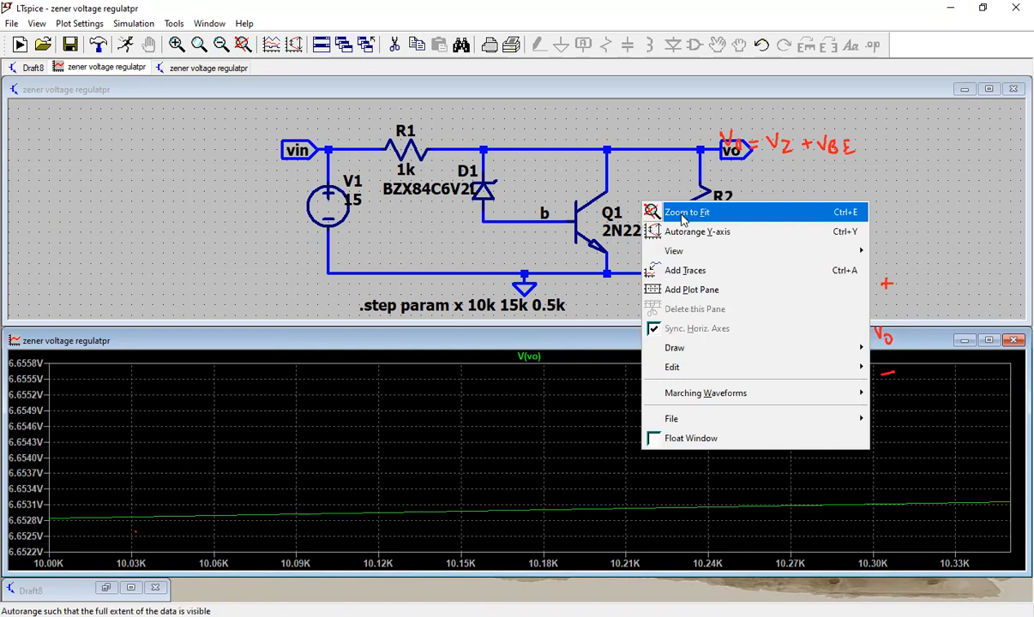
pyautogui.click(683, 219)
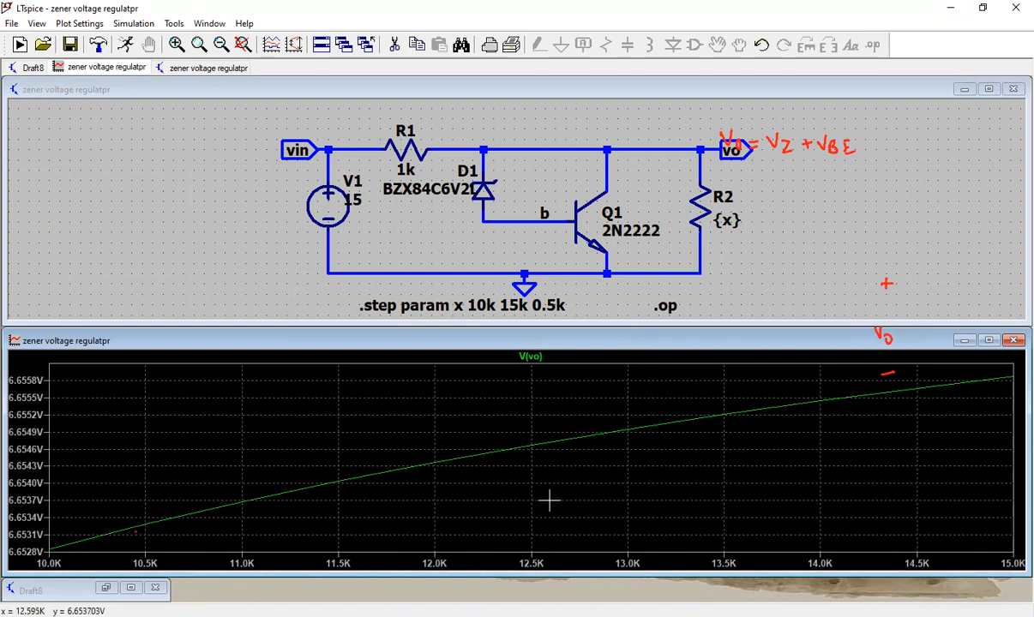
# Close the plot window and set R2's resistance to 10k.
pyautogui.click(1013, 341)
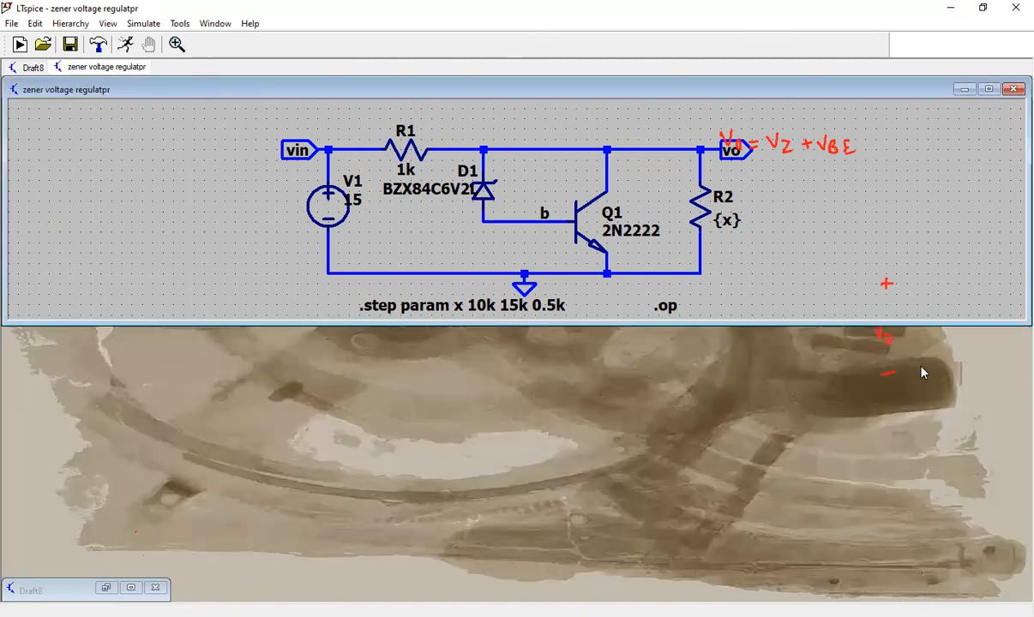
pyautogui.rightClick(708, 207)
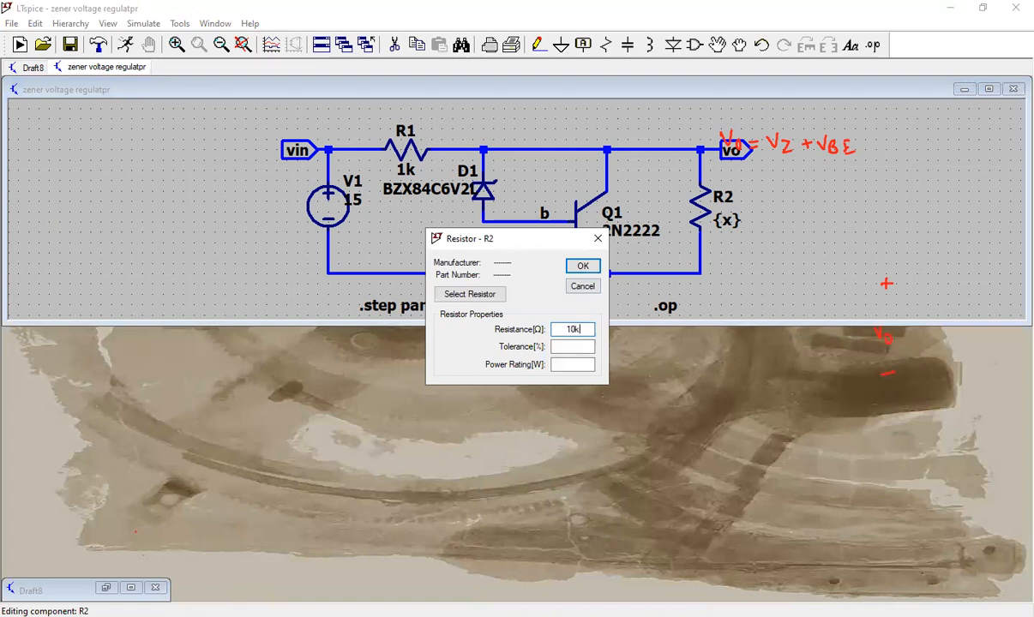
pyautogui.press('Return')
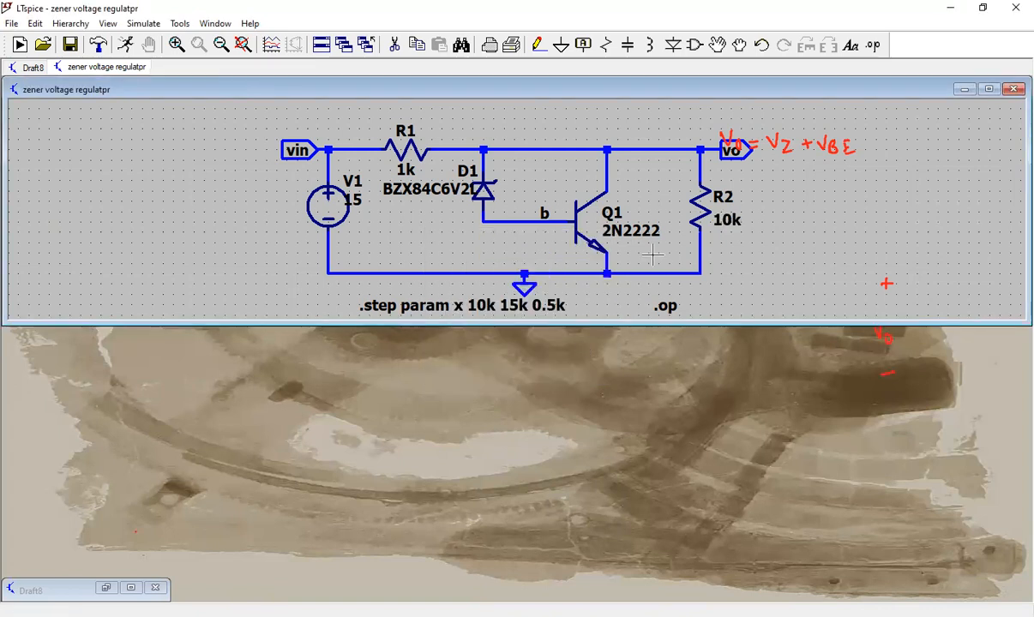
pyautogui.rightClick(329, 196)
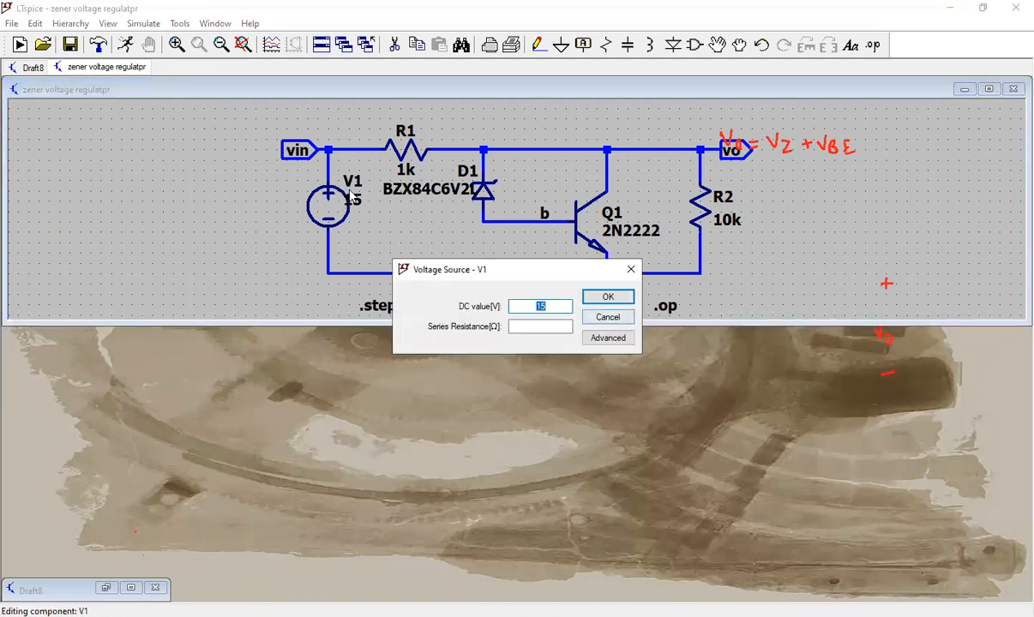
pyautogui.click(614, 316)
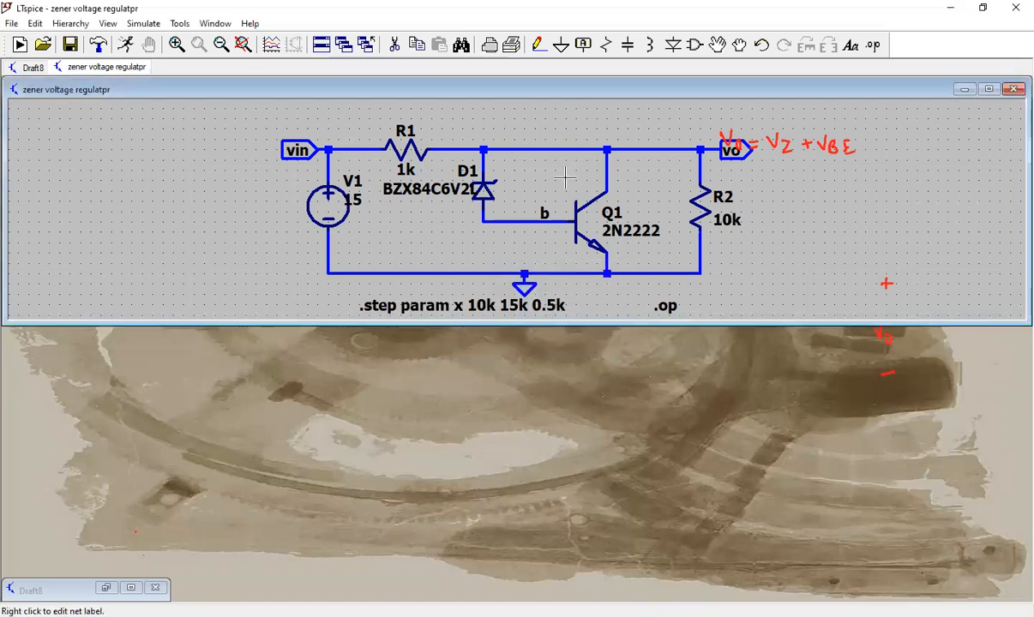
# Delete the .step param and .op directives from the schematic.
pyautogui.click(394, 44)
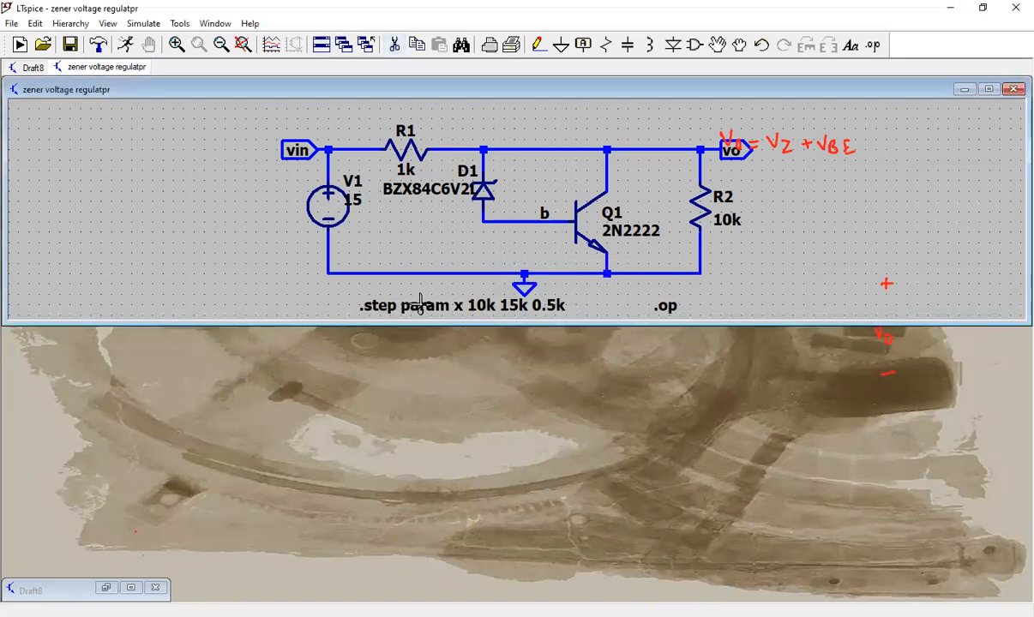
pyautogui.click(437, 306)
pyautogui.click(663, 305)
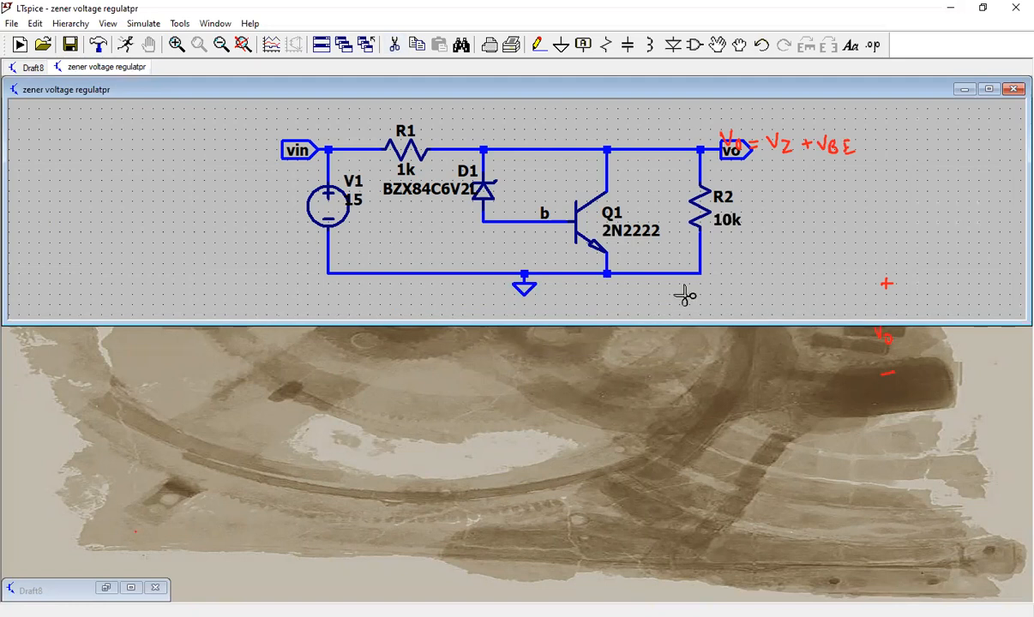
# Define a linear DC sweep of source v1 from 15 to 25 with increment 1 and place its directive below V1.
pyautogui.click(143, 23)
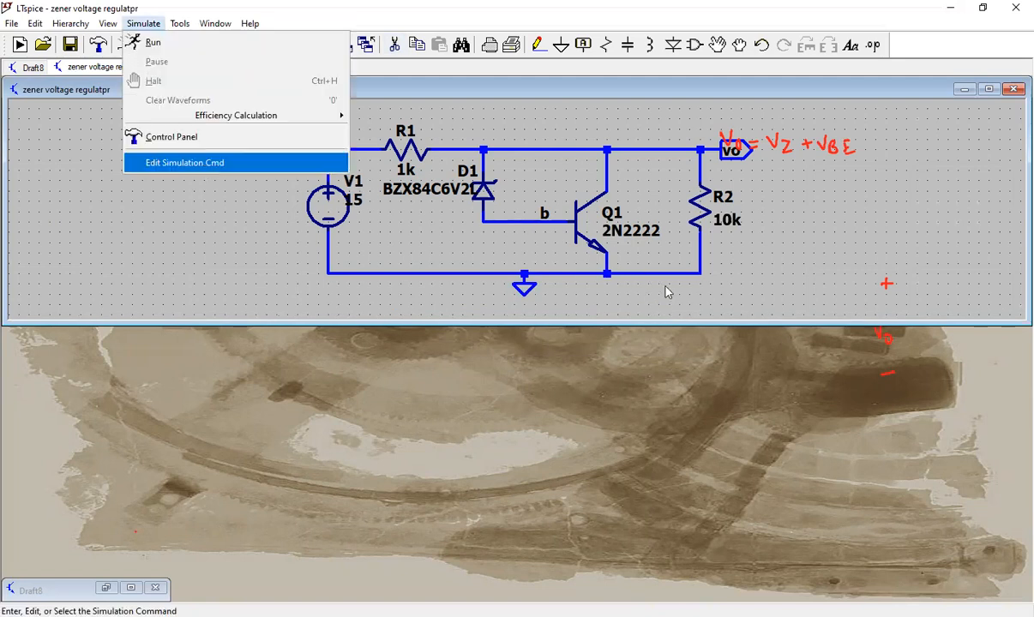
pyautogui.press('Return')
pyautogui.click(442, 212)
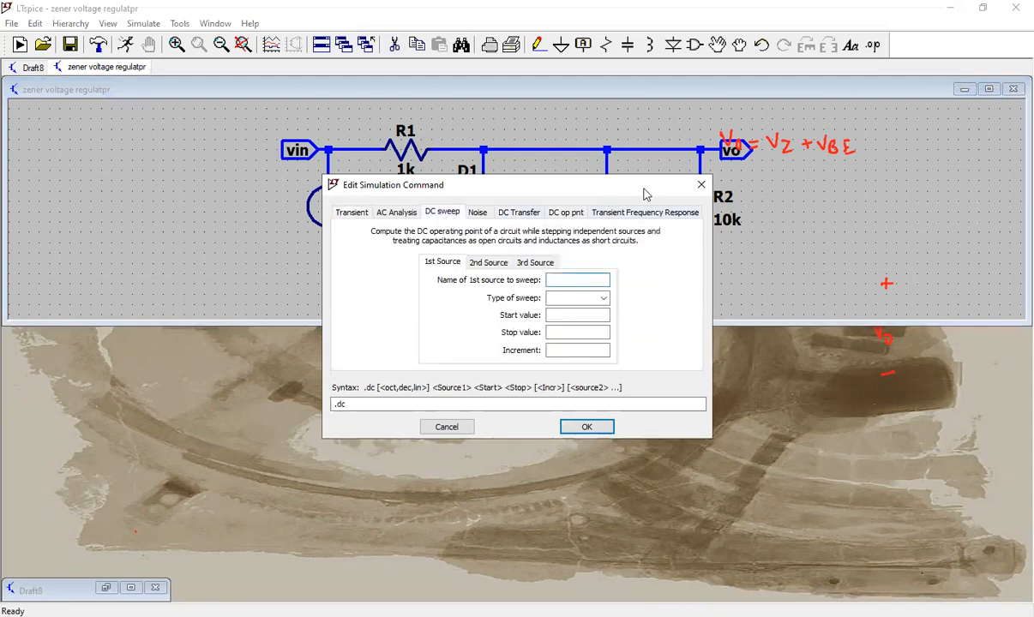
pyautogui.moveTo(644, 194); pyautogui.dragTo(828, 289)
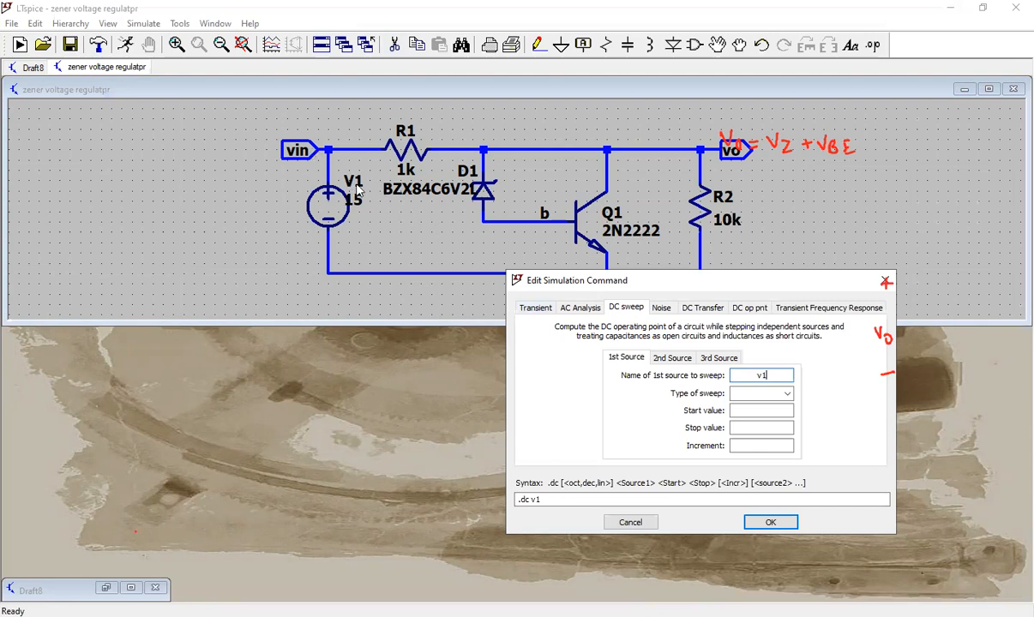
pyautogui.click(754, 398)
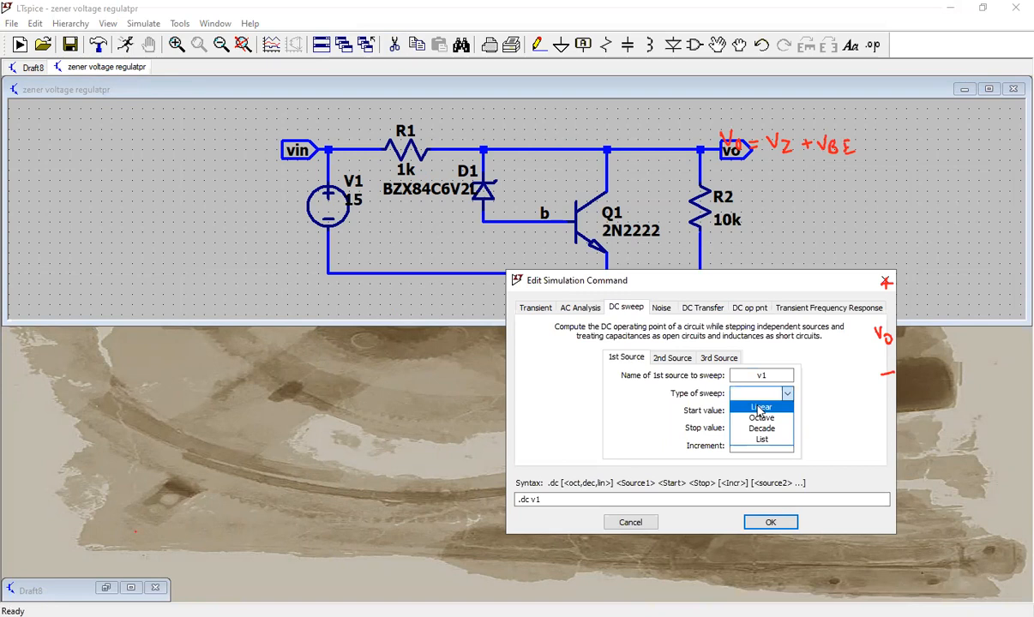
pyautogui.click(759, 408)
pyautogui.click(757, 412)
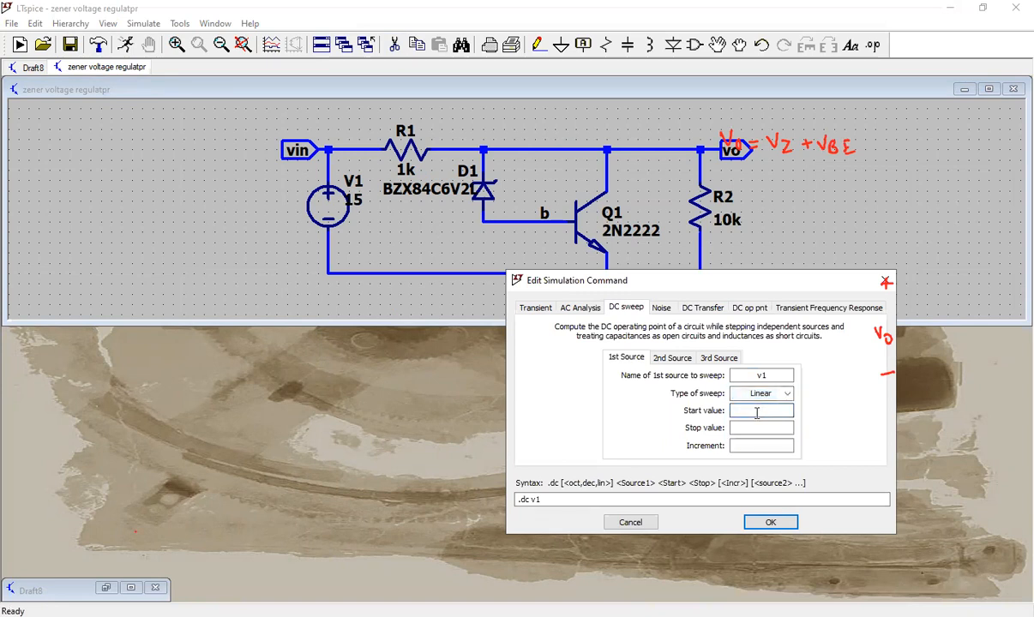
pyautogui.write('15')
pyautogui.click(759, 428)
pyautogui.click(757, 445)
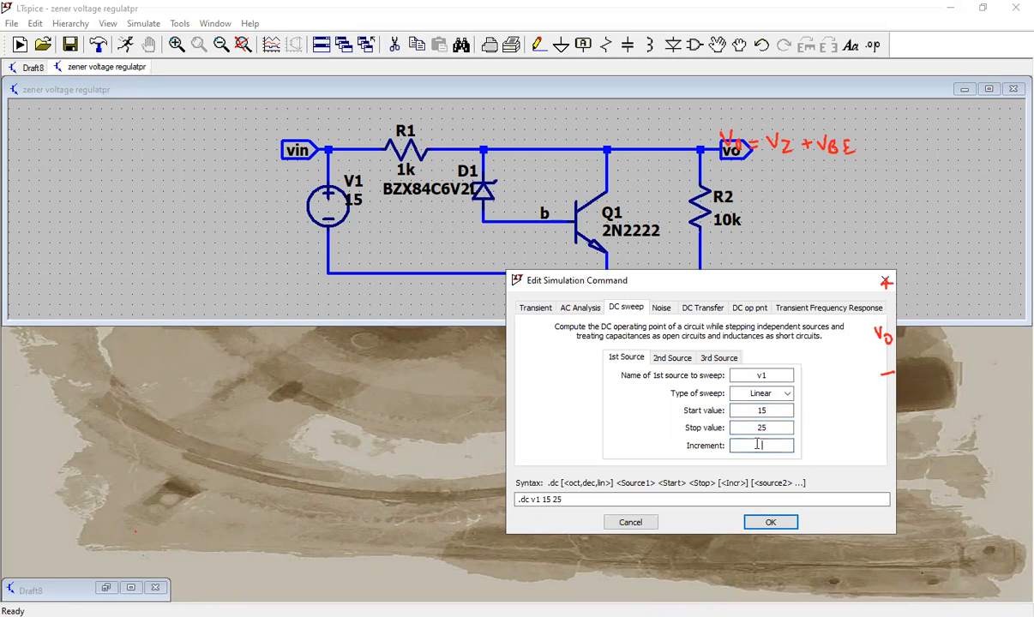
pyautogui.click(784, 522)
pyautogui.click(240, 260)
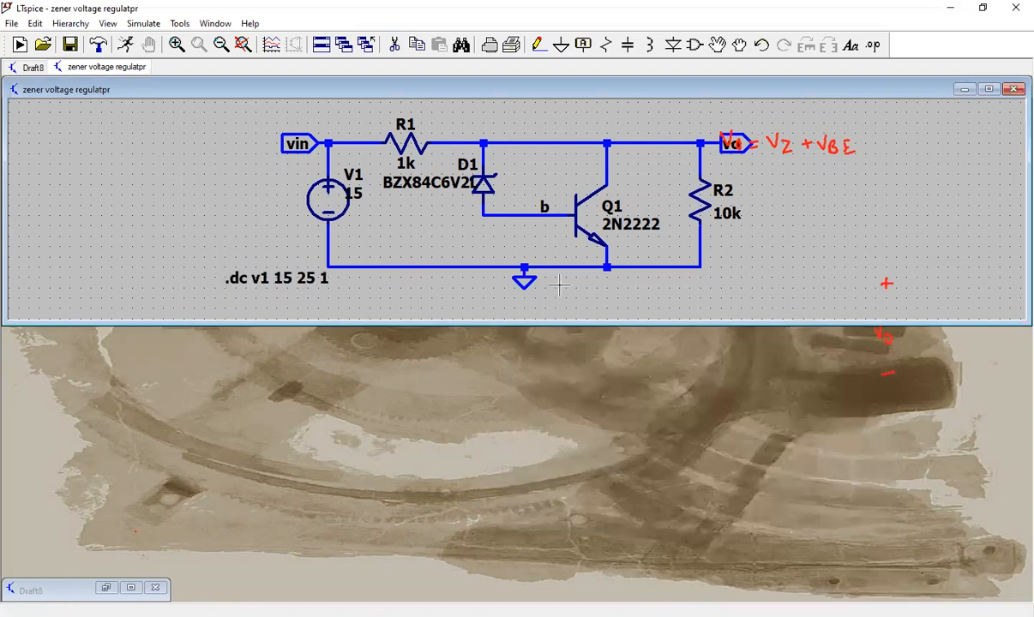
# Run the DC sweep and plot the voltage at the vo node.
pyautogui.press('space')
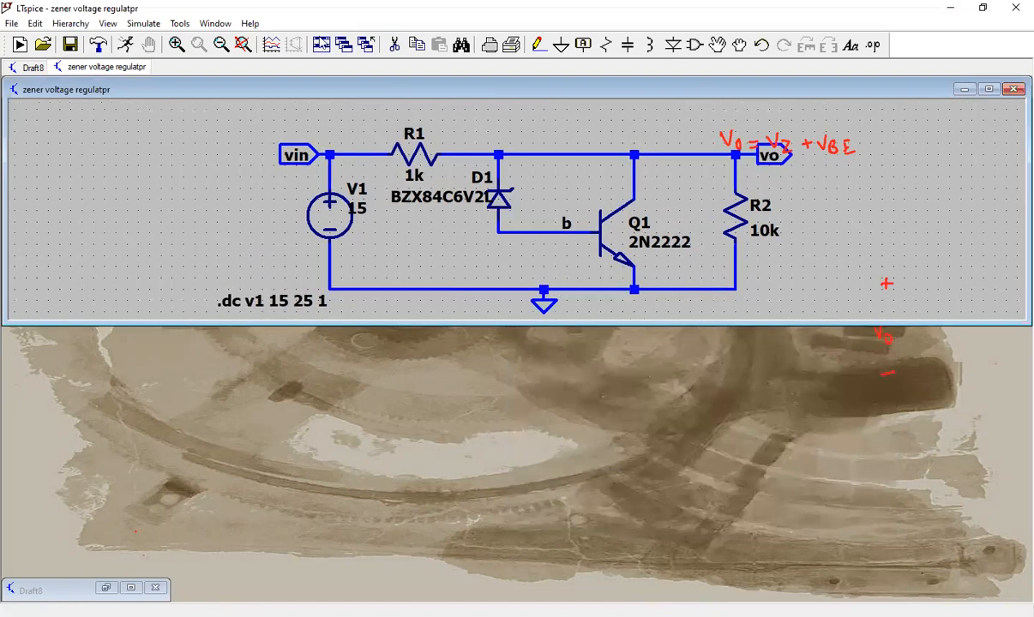
pyautogui.click(127, 45)
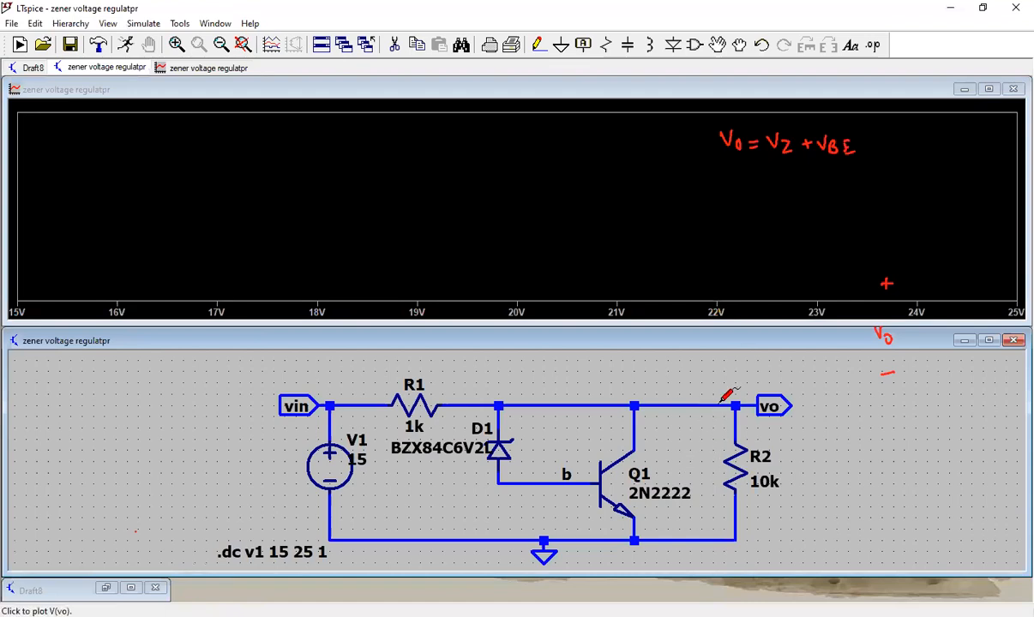
pyautogui.click(723, 400)
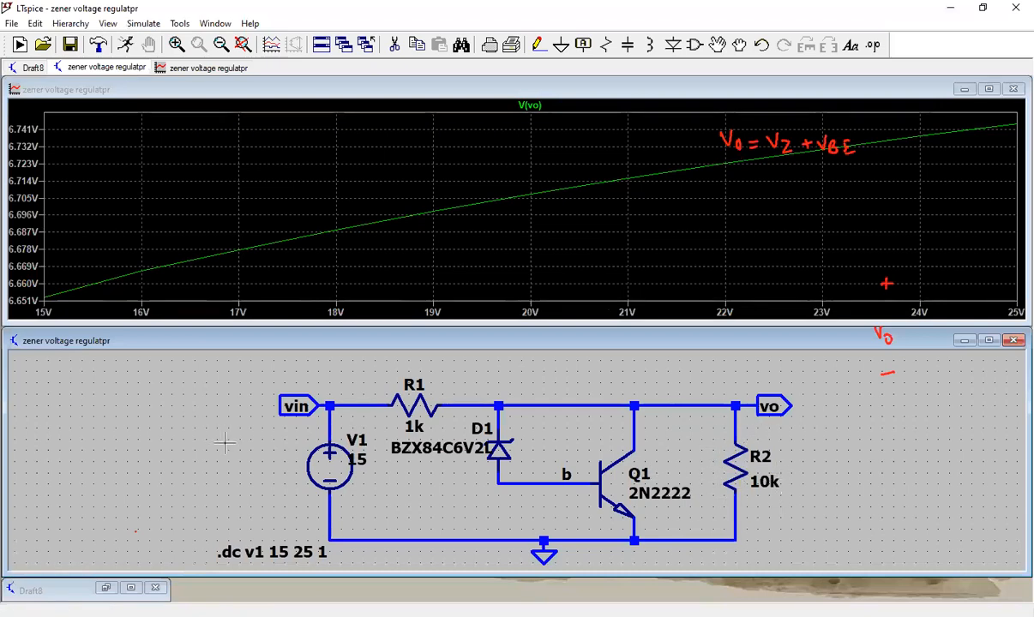
# Plot the current through R2 and delete the V(vo) trace from the plot.
pyautogui.click(735, 461)
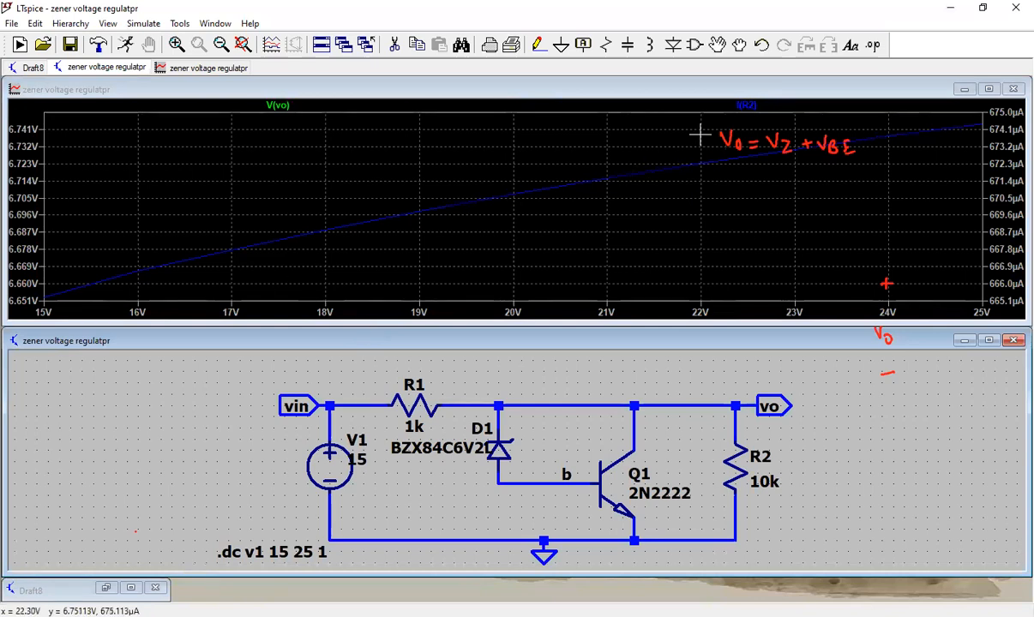
pyautogui.rightClick(242, 102)
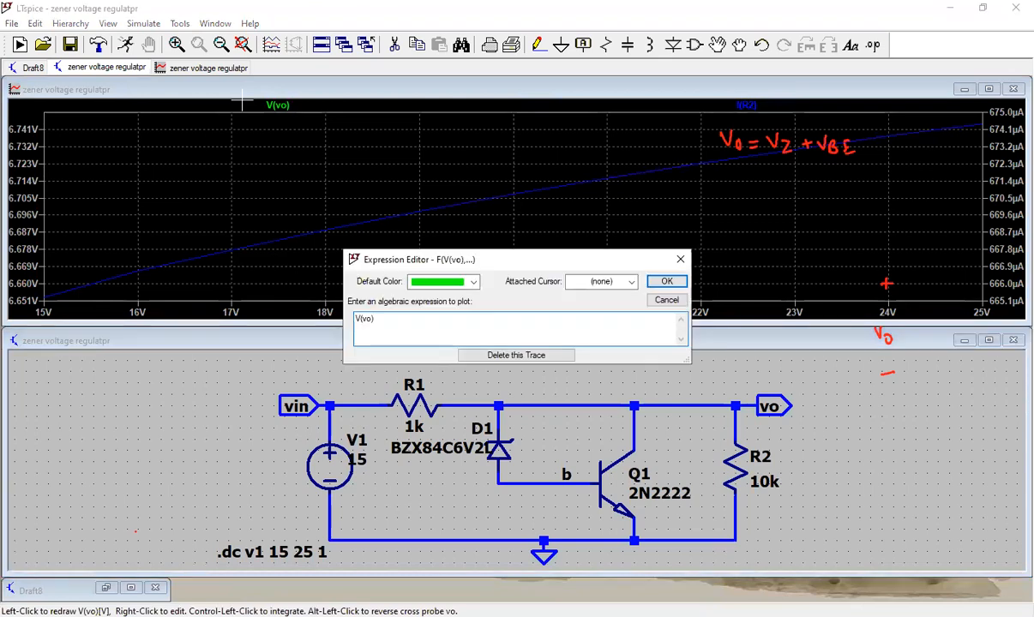
pyautogui.click(509, 360)
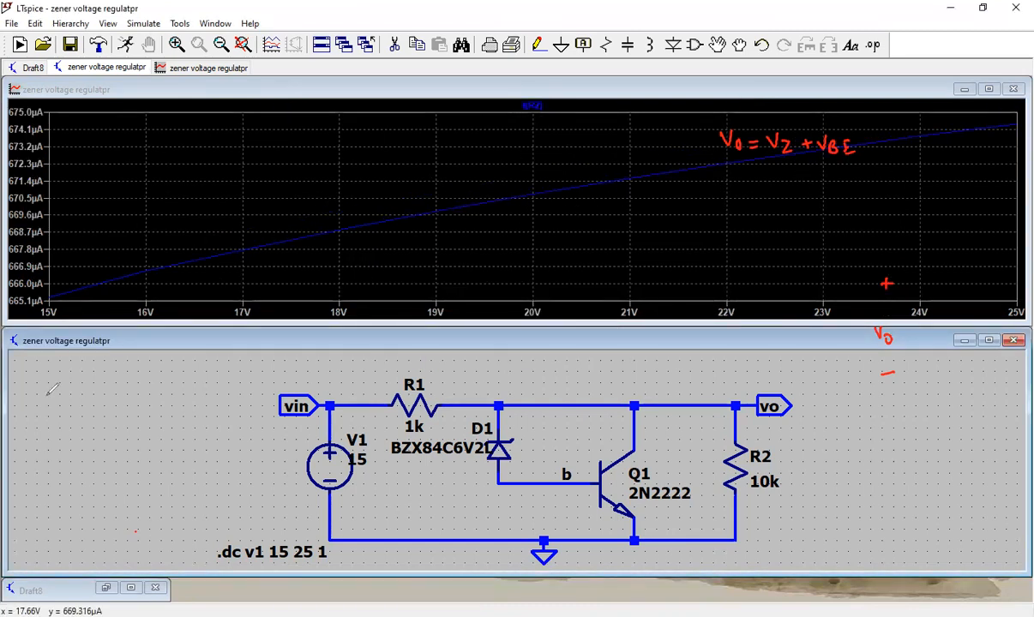
pyautogui.click(81, 399)
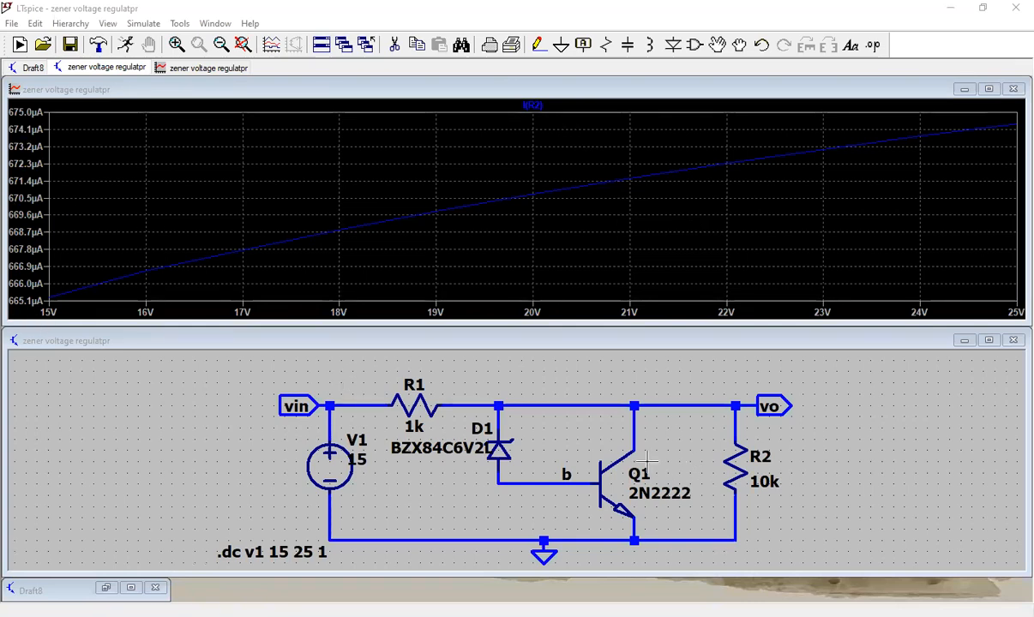
pyautogui.click(836, 454)
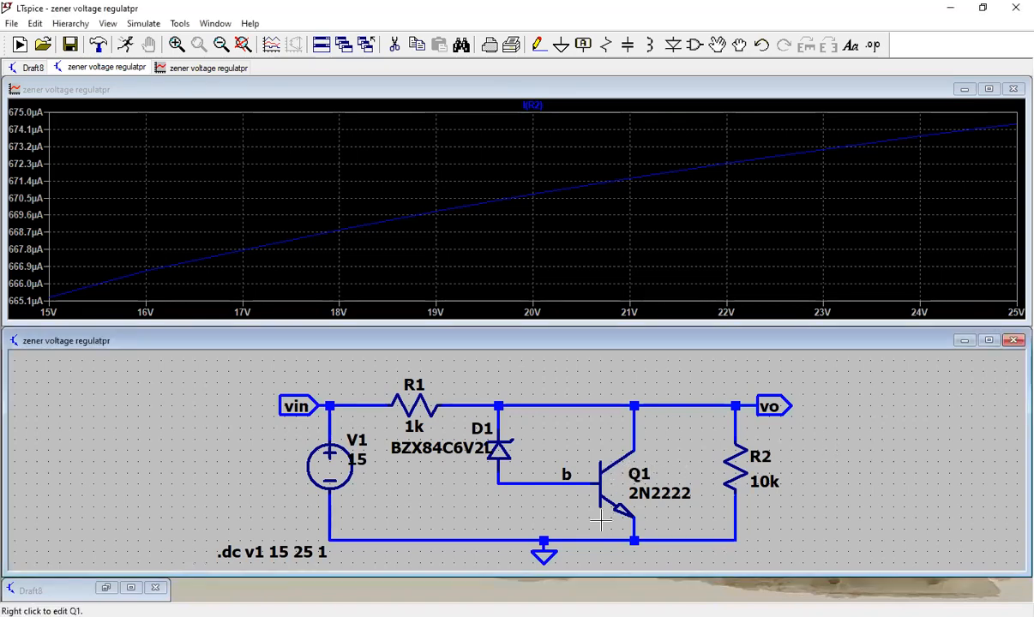
# Plot Q1's collector, base and emitter currents in a new plot pane, separate from the R2 current.
pyautogui.click(636, 448)
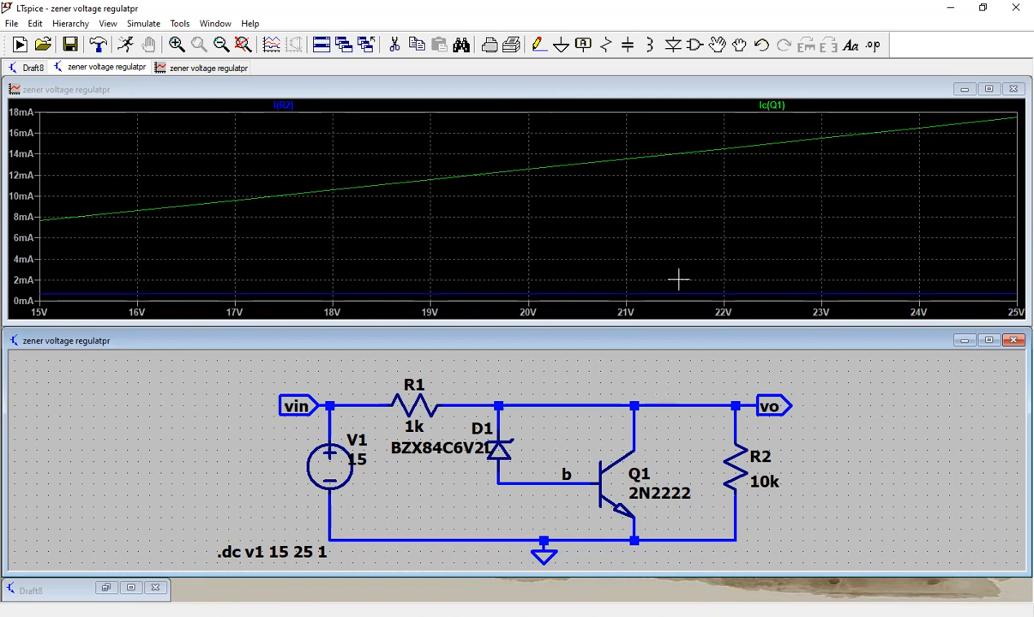
pyautogui.rightClick(681, 194)
pyautogui.click(711, 275)
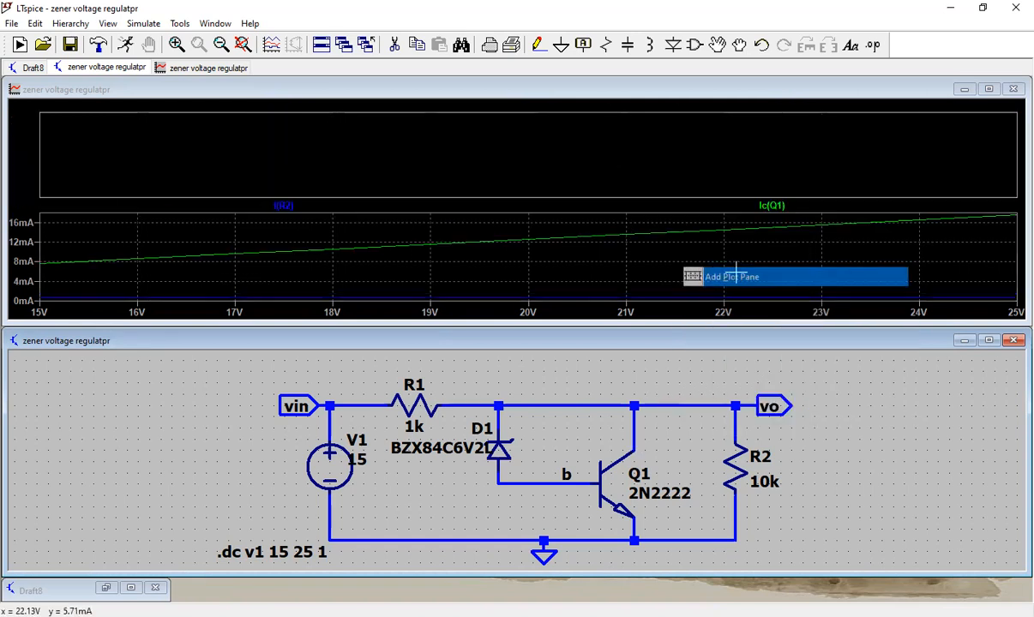
pyautogui.moveTo(786, 210); pyautogui.dragTo(782, 159)
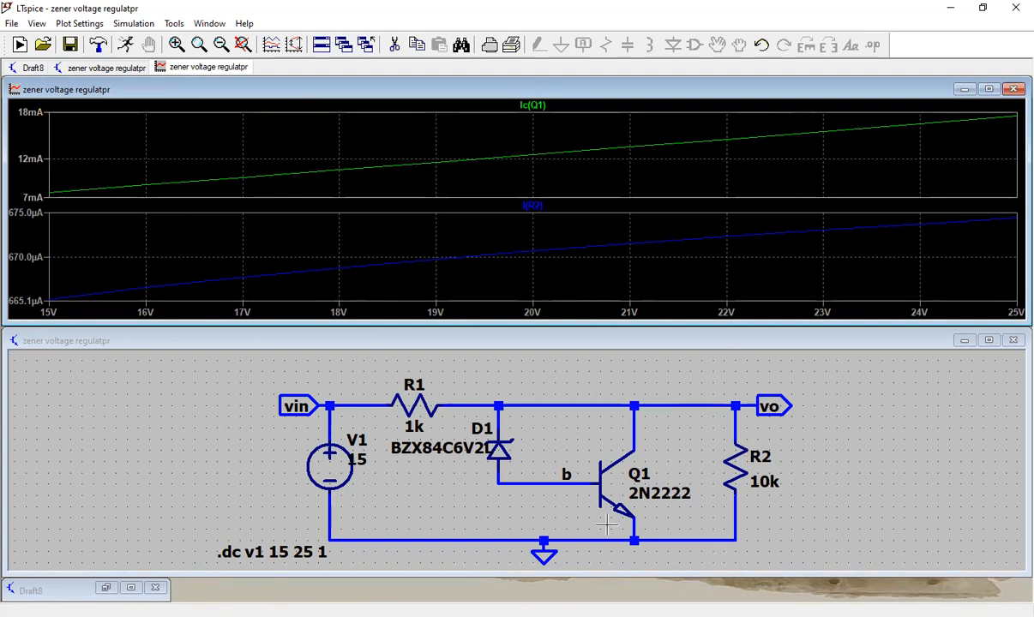
pyautogui.click(601, 477)
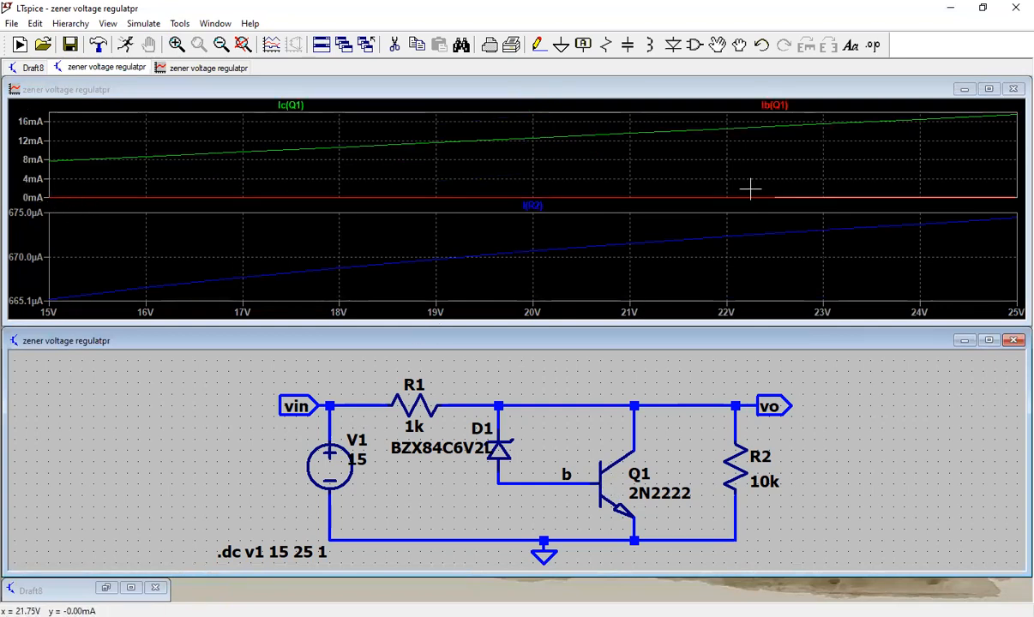
pyautogui.click(638, 511)
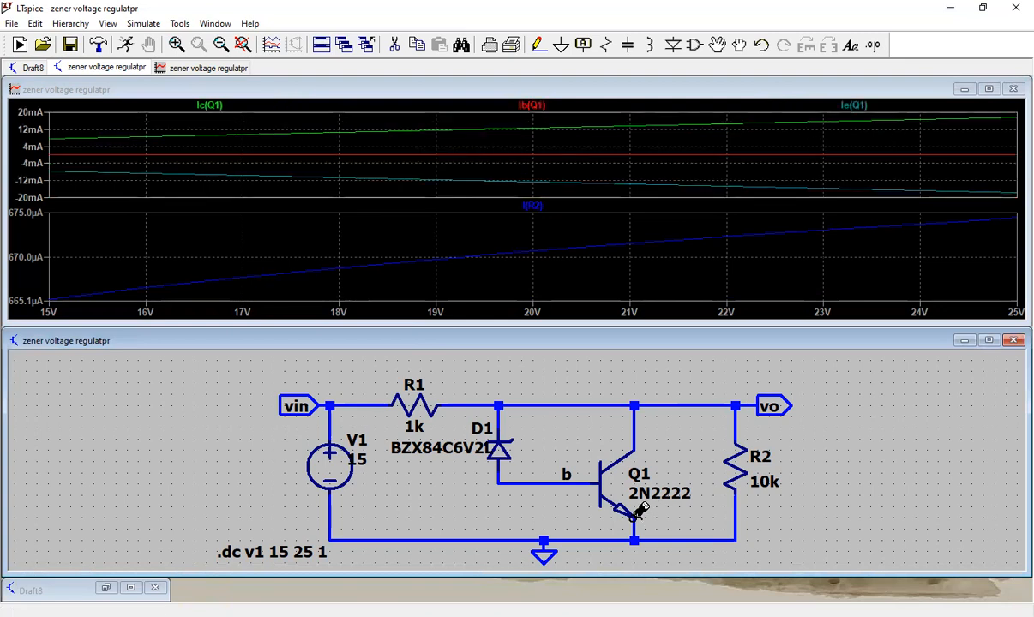
# Plot the current through zener D1 and move its trace into another new plot pane.
pyautogui.click(506, 446)
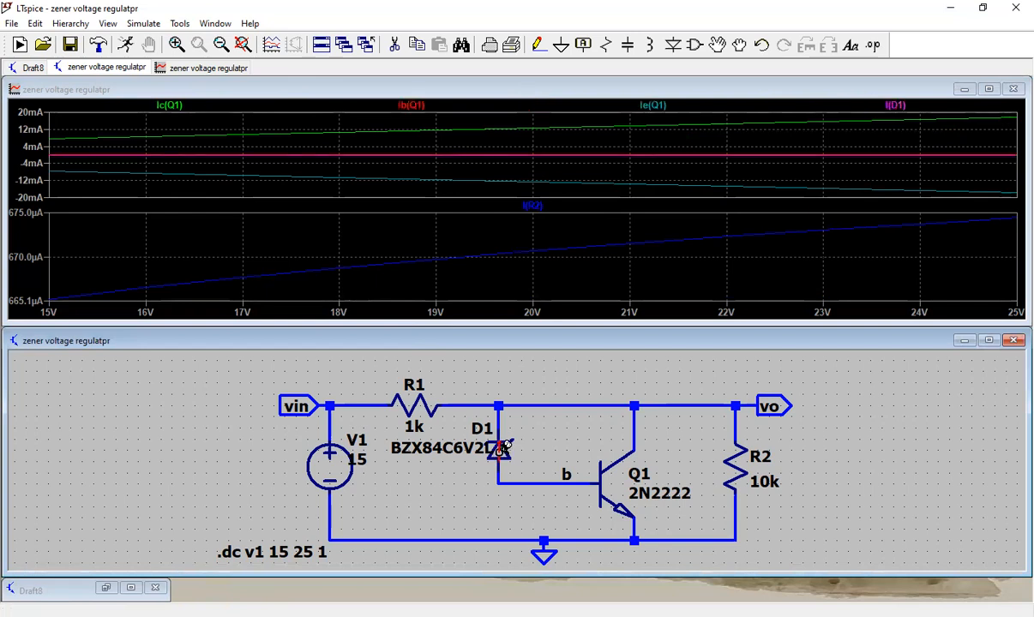
pyautogui.rightClick(850, 139)
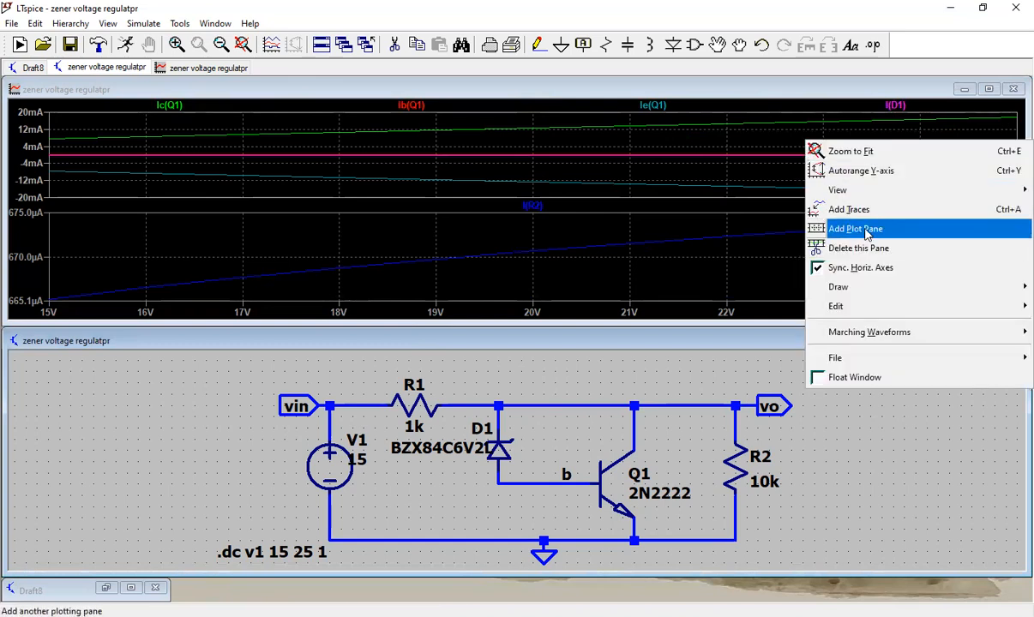
pyautogui.click(865, 230)
pyautogui.moveTo(898, 176); pyautogui.dragTo(914, 123)
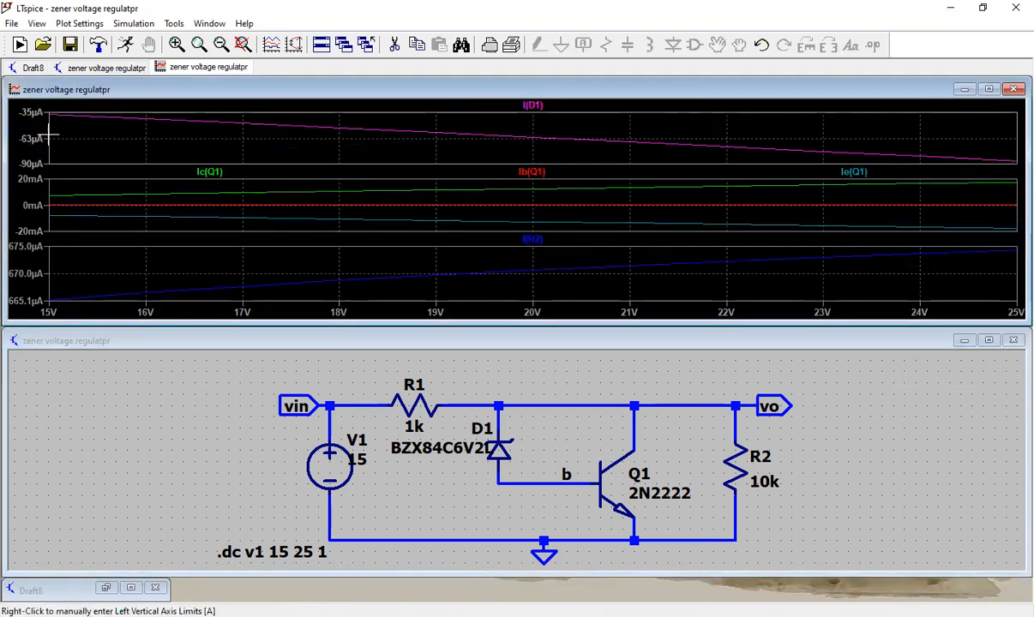